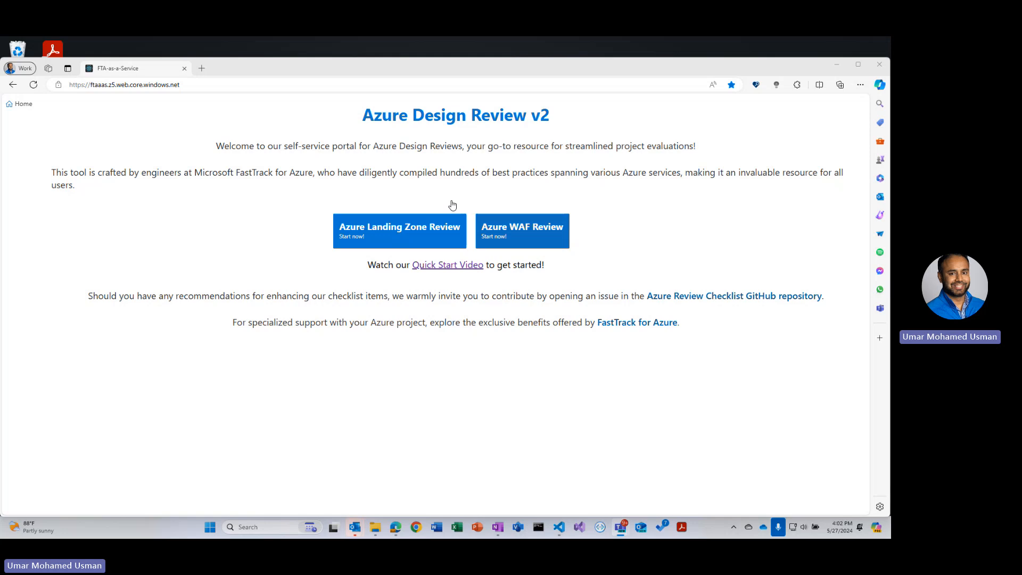
- Open aka.ms/azurechecklist in the browser
left_click(210, 86)
type("aka.ms/az")
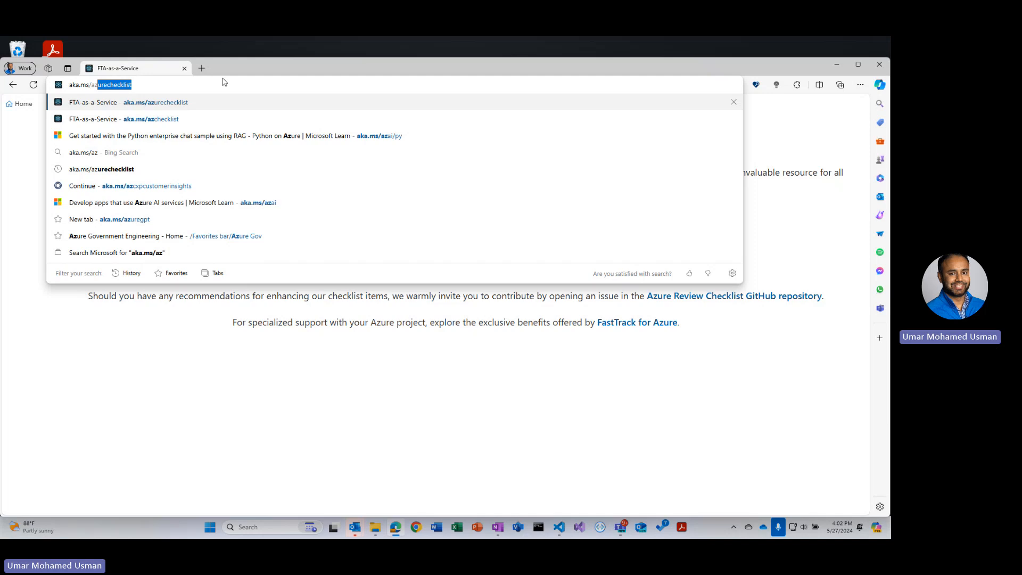
key("Right")
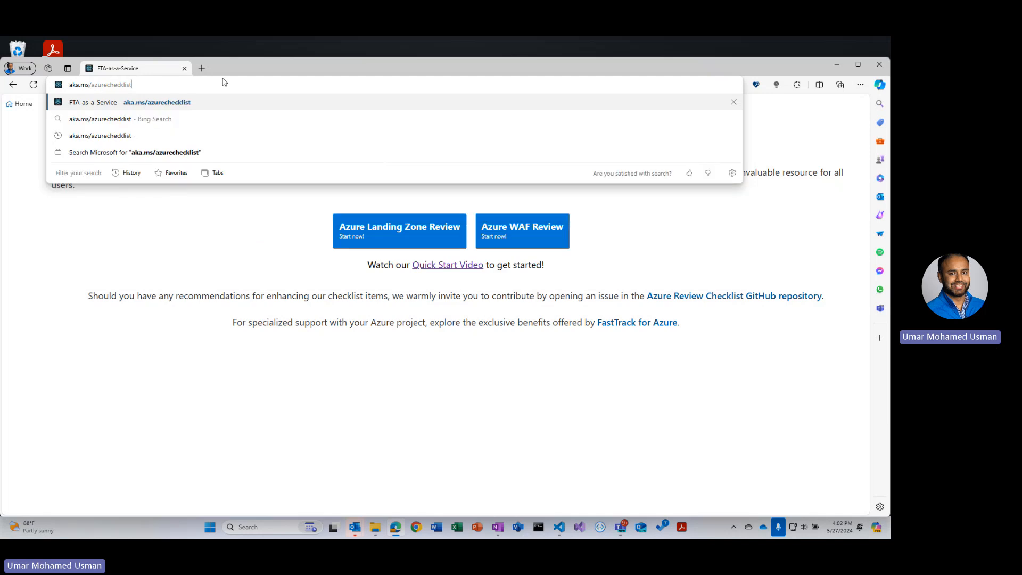
key("Return")
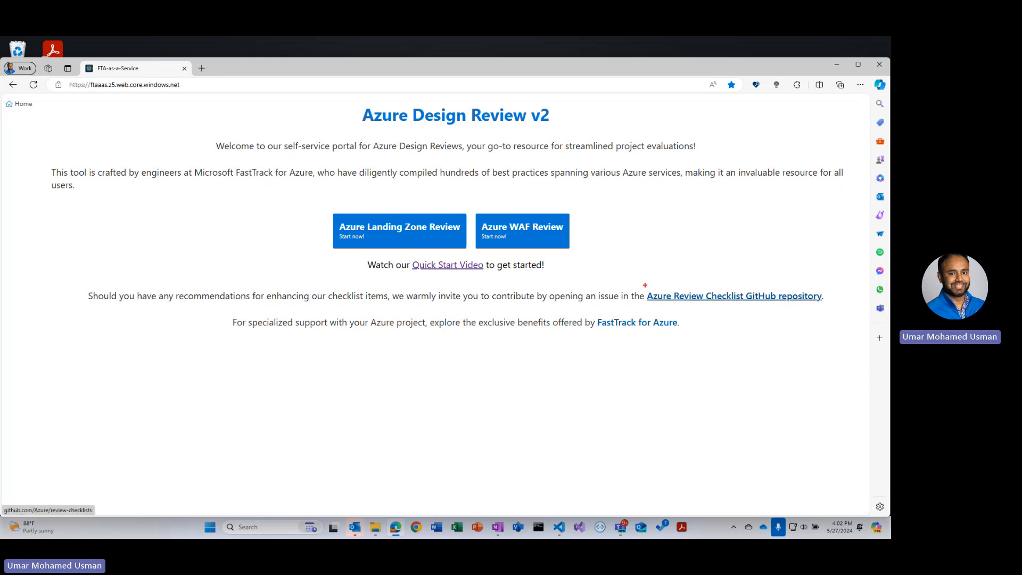
- Start the Azure Landing Zone Review from the portal home page
left_click_drag(645, 286, 845, 306)
key("Escape")
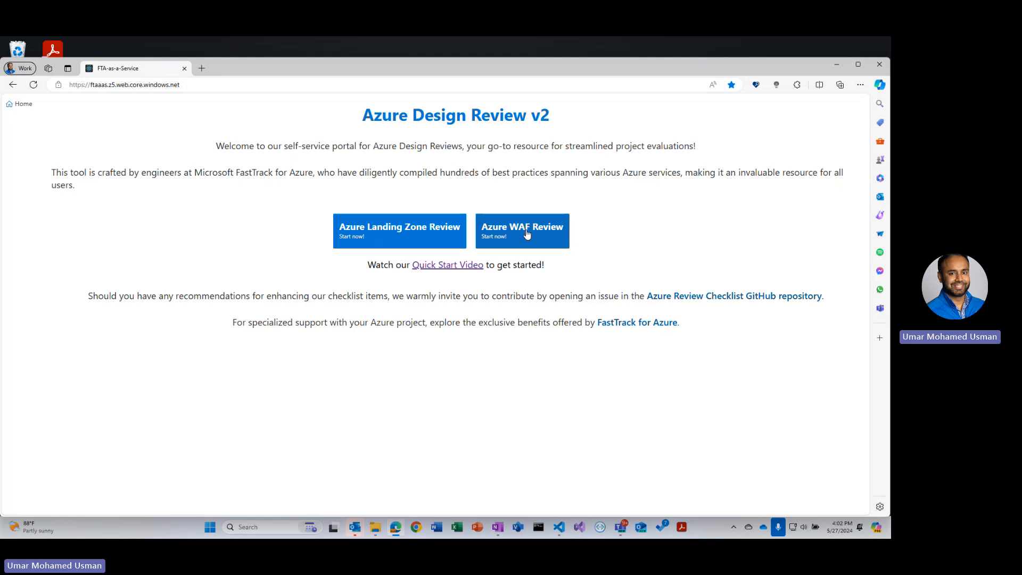
left_click(415, 237)
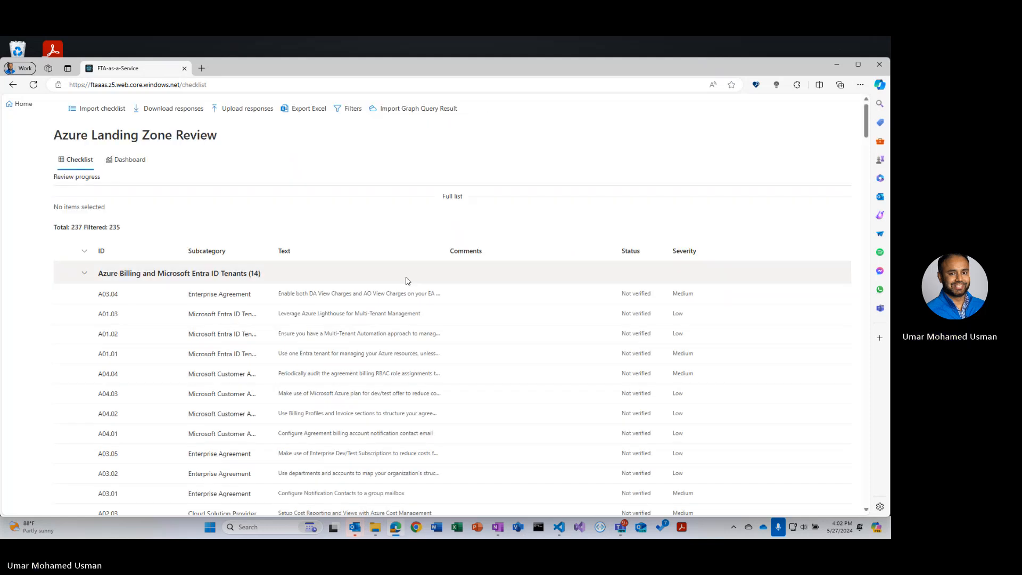
- Collapse every category group in the checklist
left_click(84, 273)
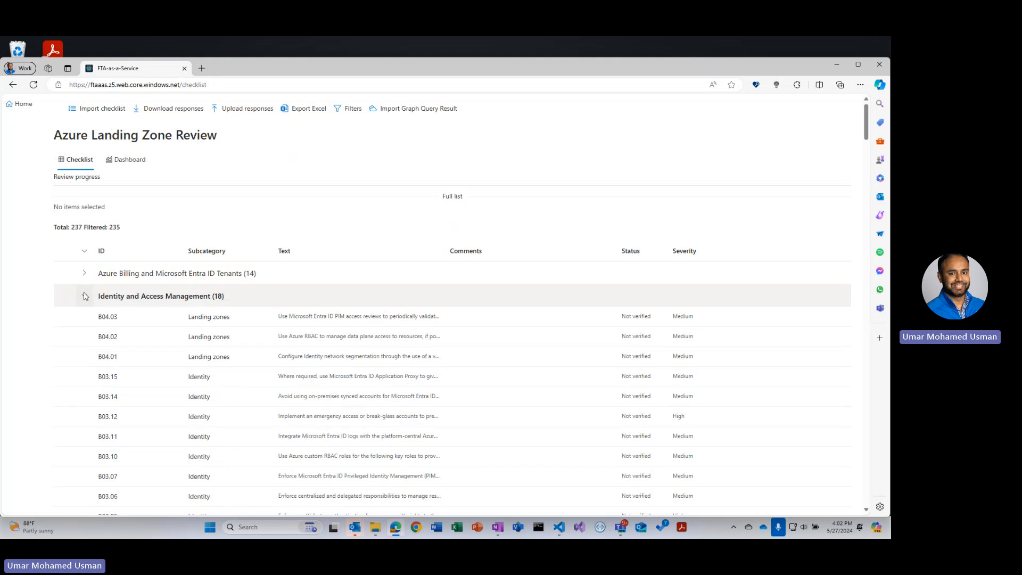
left_click(84, 298)
left_click(84, 320)
left_click(84, 342)
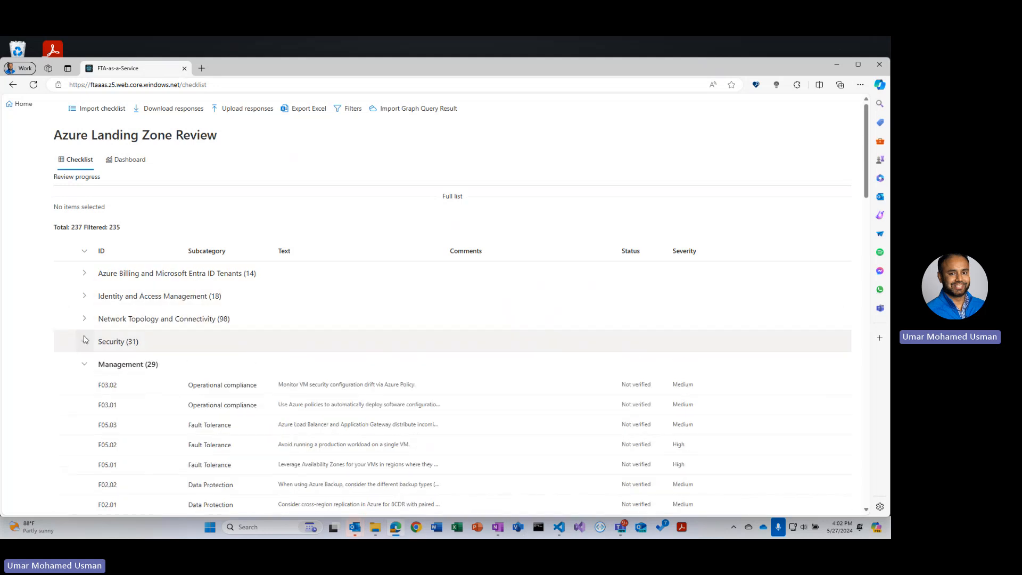
left_click(84, 364)
left_click(84, 387)
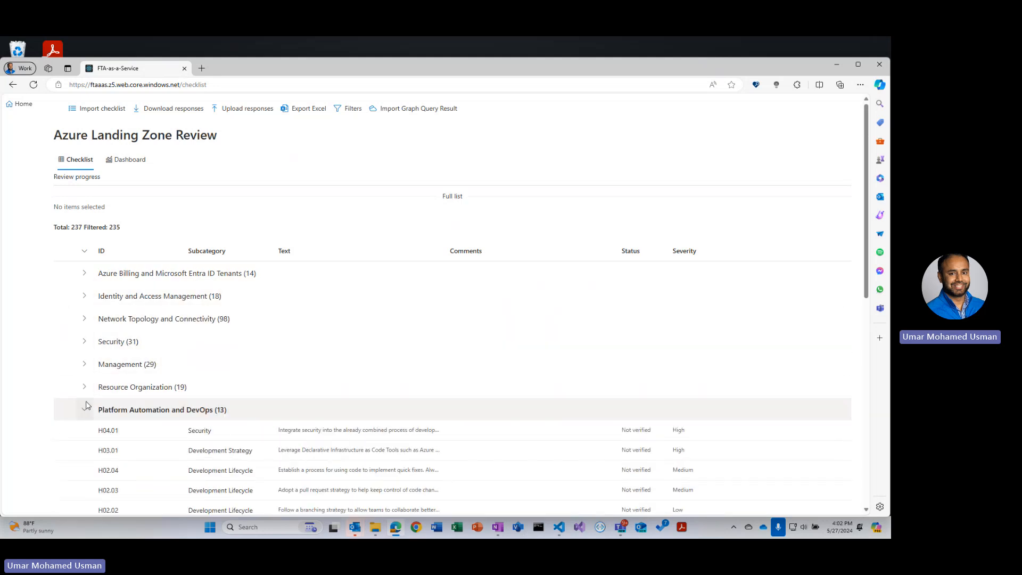
left_click(84, 410)
left_click(84, 433)
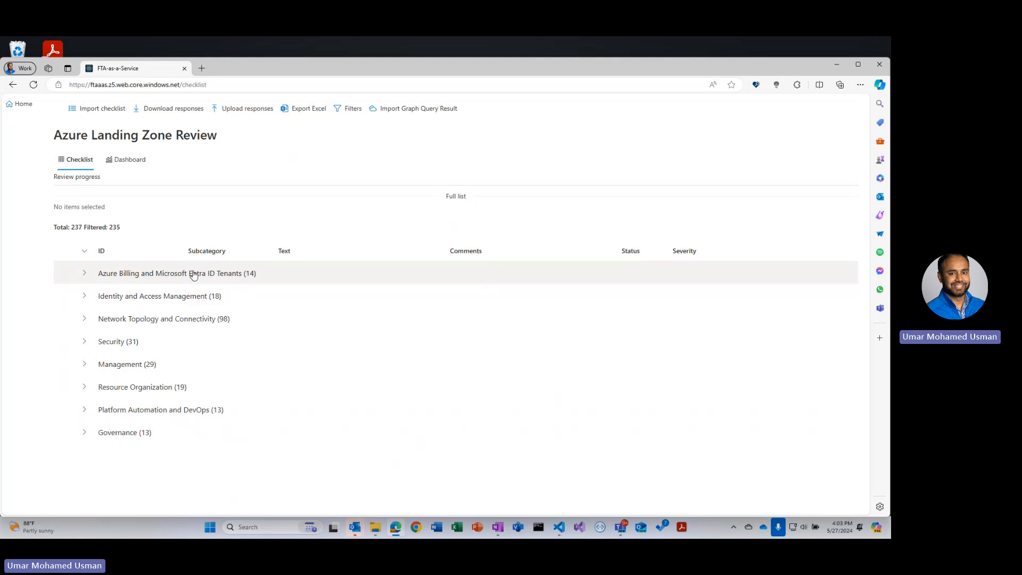
- Filter the checklist to include only the Azure Billing and Microsoft Entra ID Tenants and Identity and Access Management categories
left_click(344, 115)
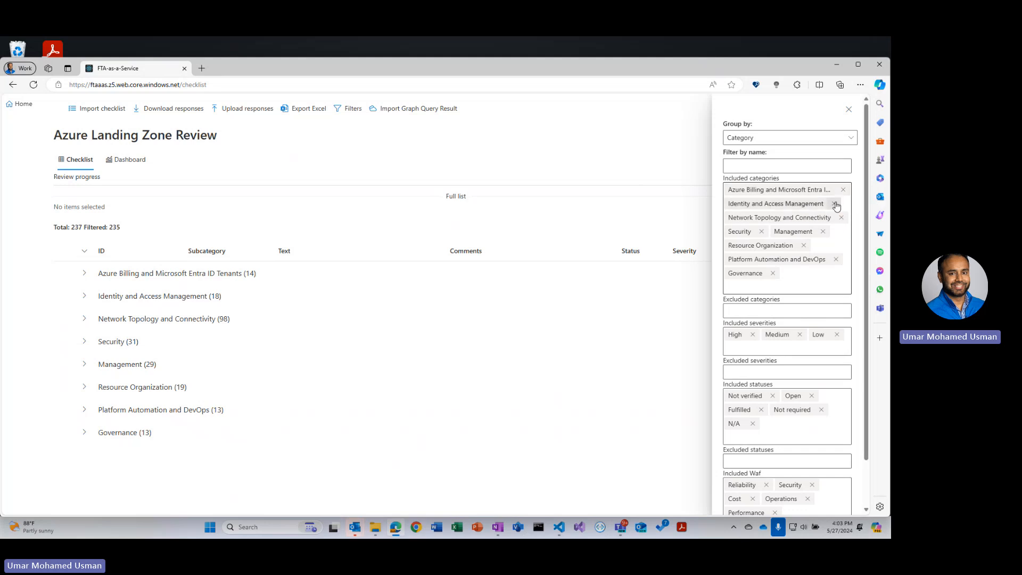
left_click(834, 205)
left_click(840, 203)
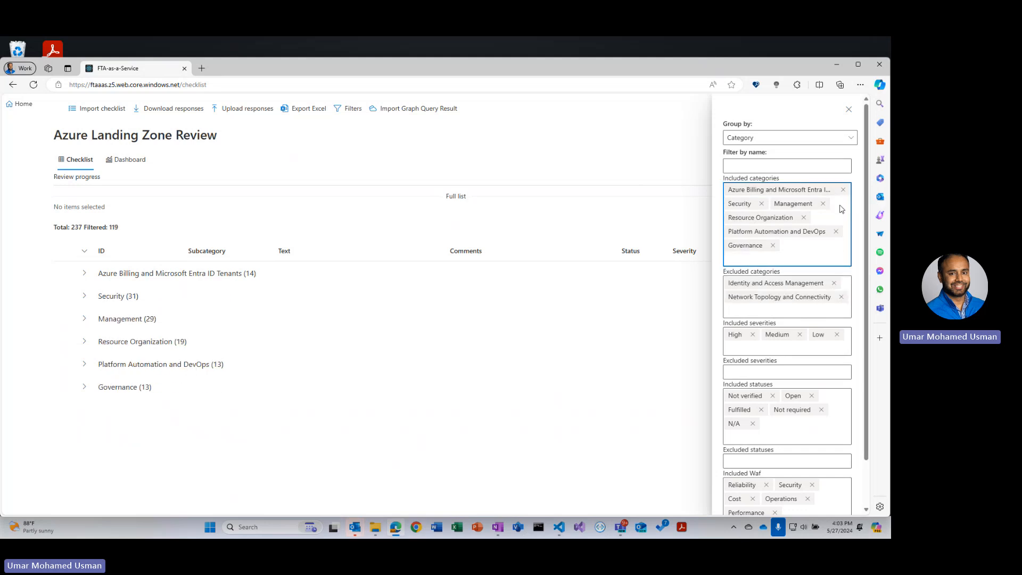
left_click(823, 203)
left_click(761, 204)
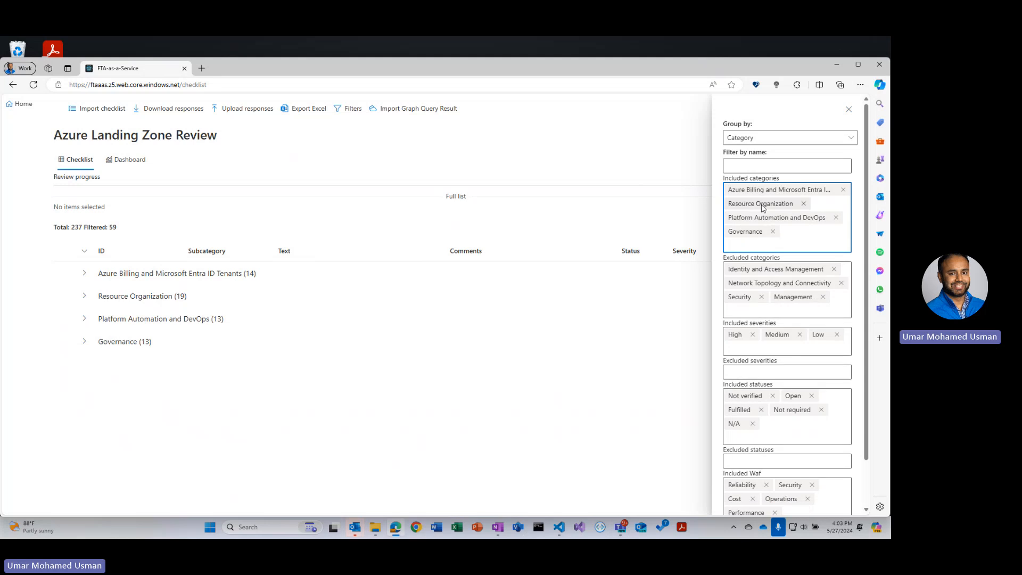
left_click(805, 204)
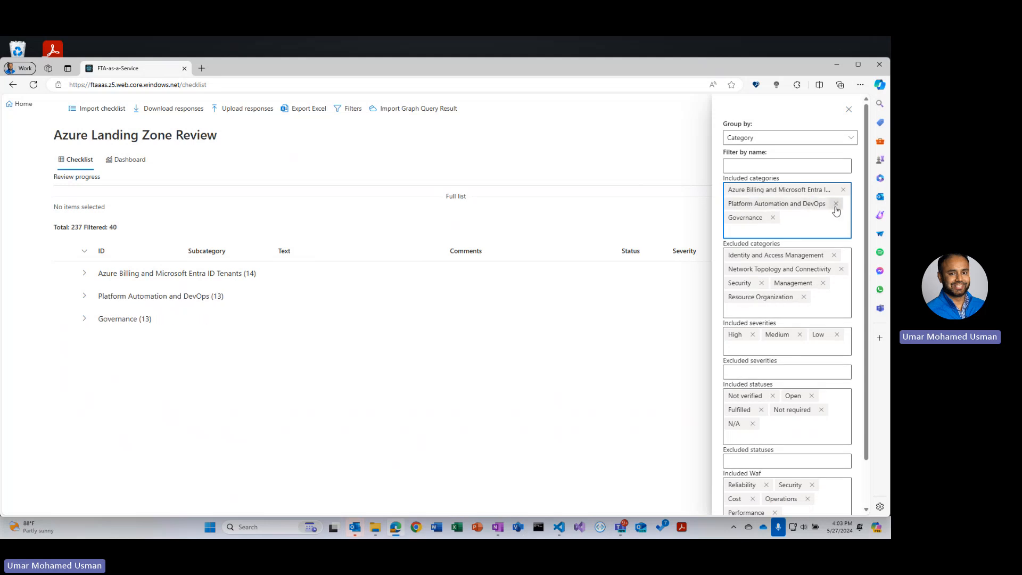
left_click(835, 204)
left_click(775, 206)
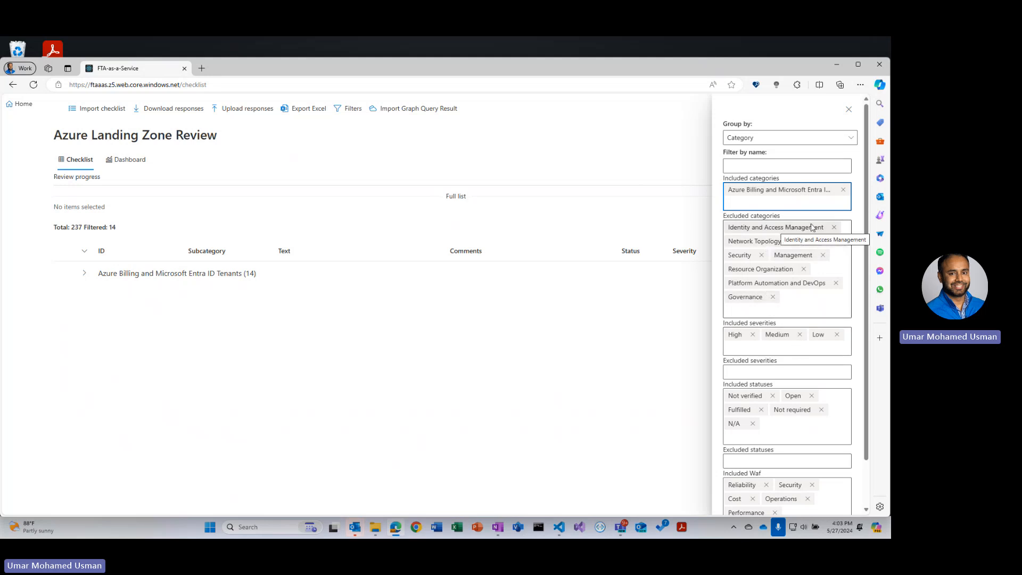
left_click(834, 229)
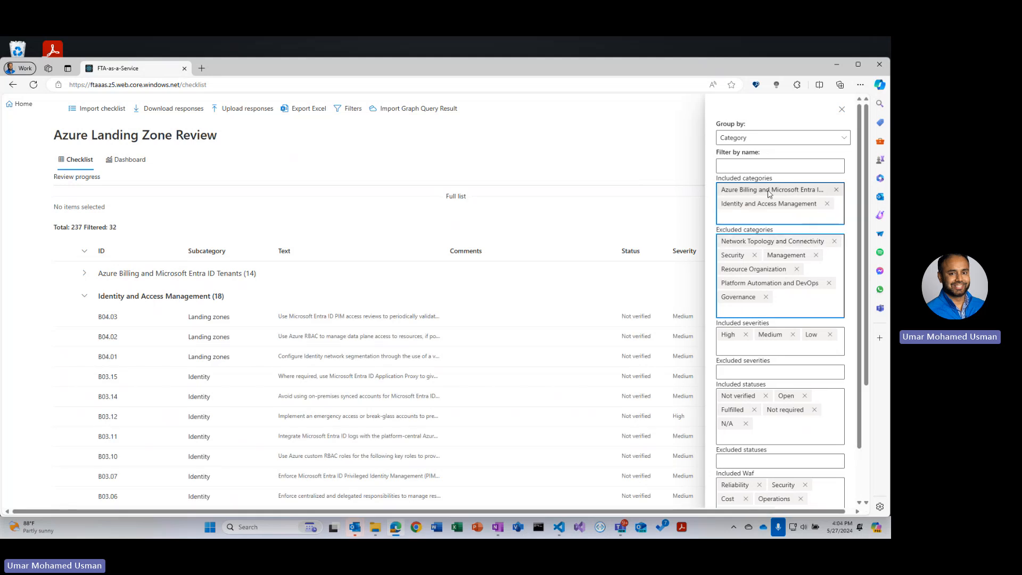
left_click(84, 298)
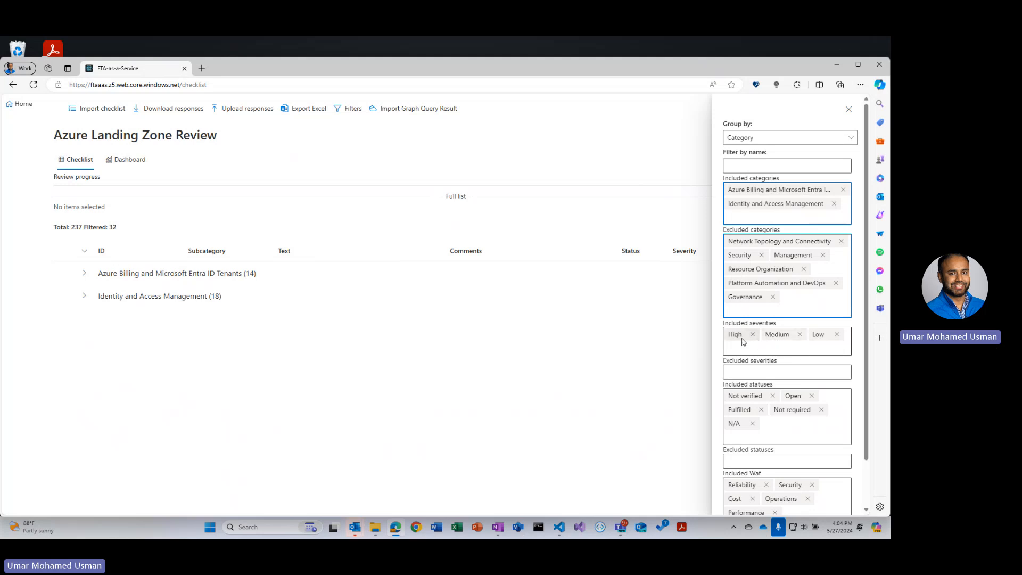
- Briefly exclude and re-include Low severity in the filter, then close the filter panel
left_click(836, 336)
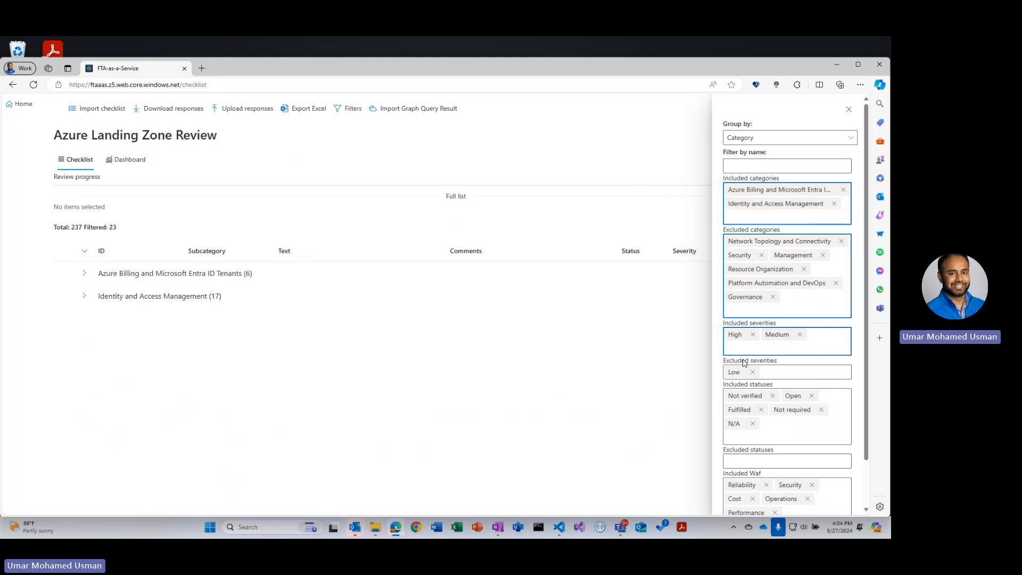
left_click(753, 372)
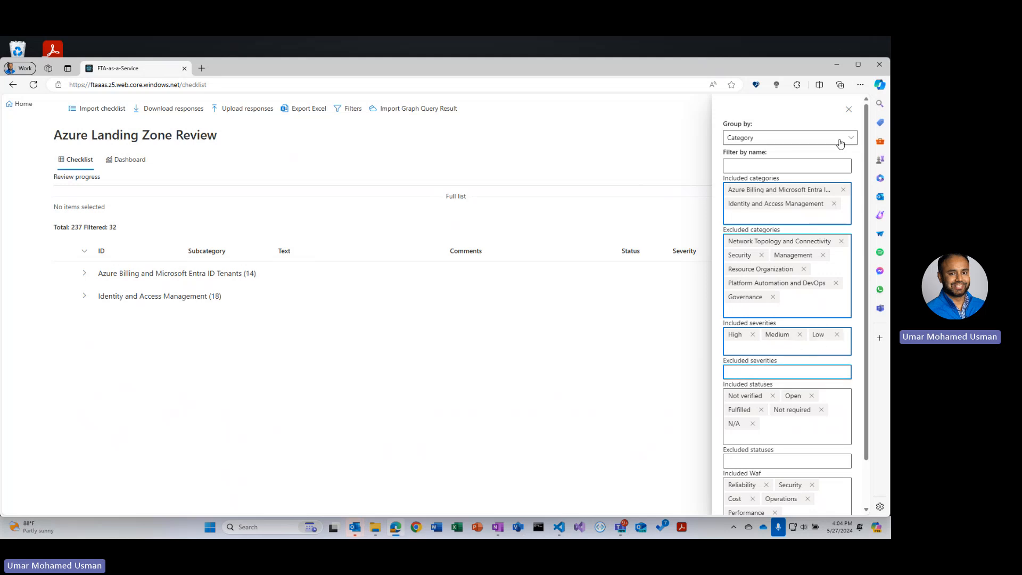
left_click(849, 109)
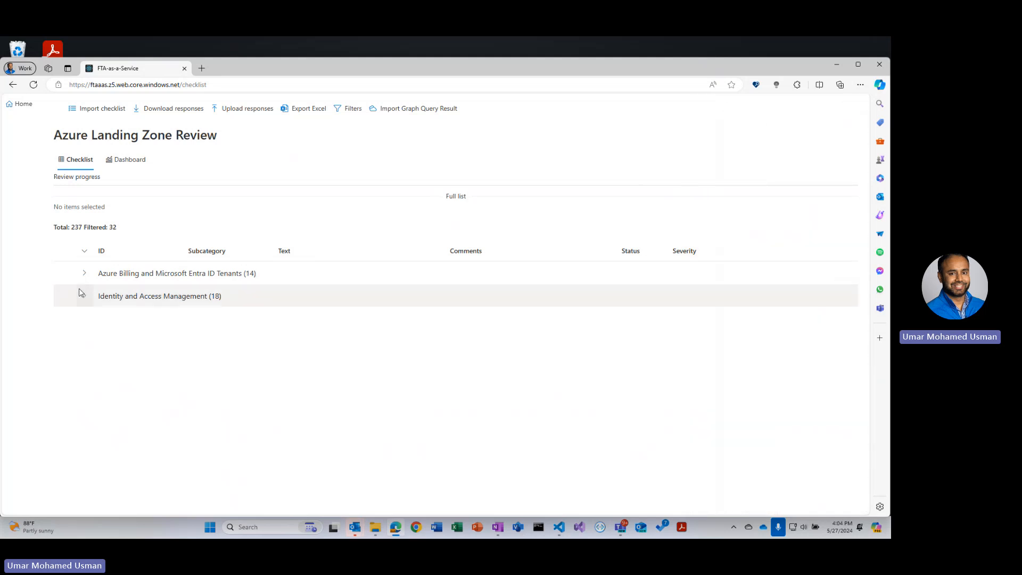
- Expand the Azure Billing and Microsoft Entra ID Tenants group and widen the Text column
left_click(84, 273)
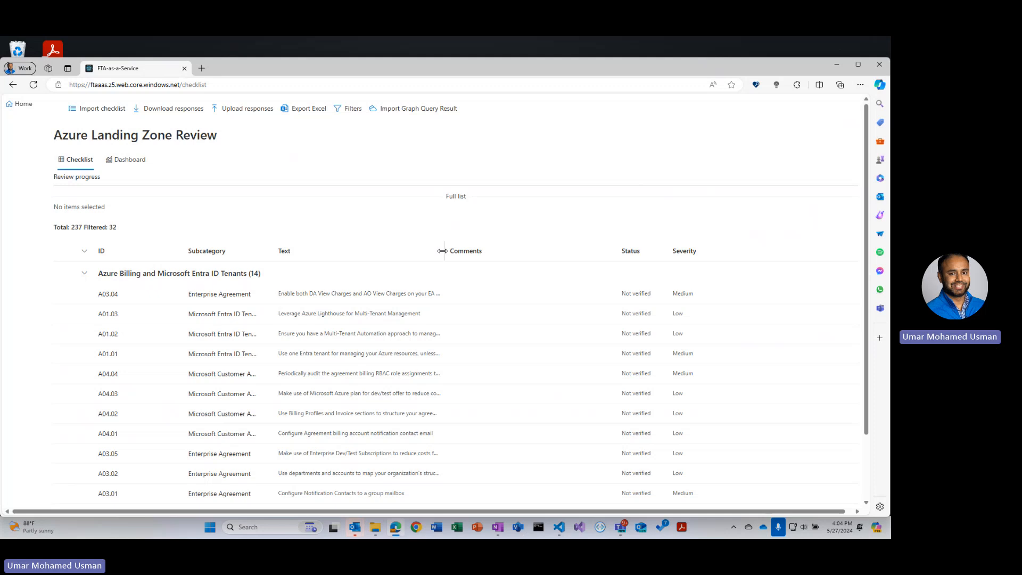
left_click_drag(447, 250, 637, 251)
- Open checklist item A03.04 and review its Learn more documentation page in a new tab
left_click(289, 295)
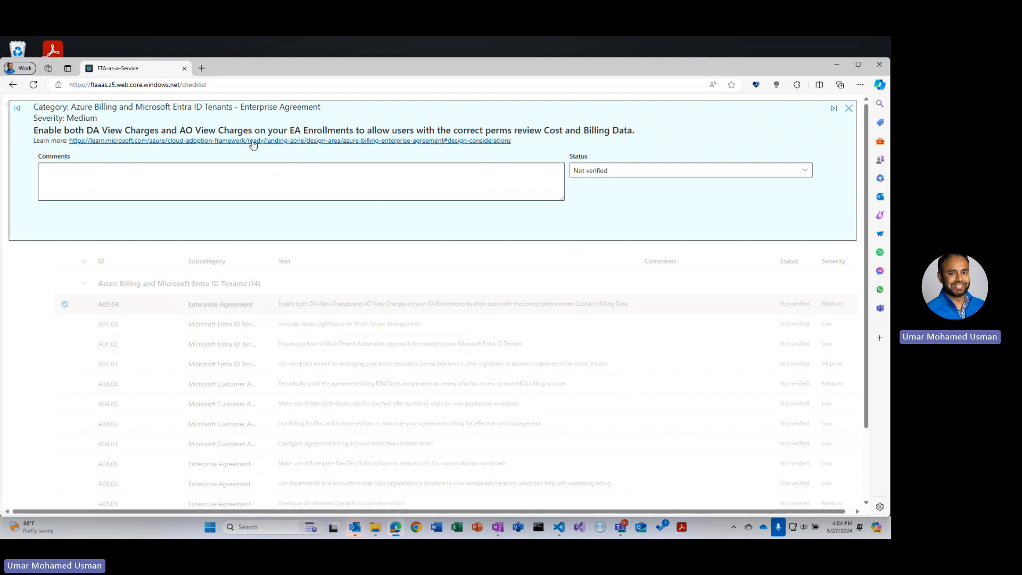
left_click(251, 142, "ctrl")
left_click(259, 70)
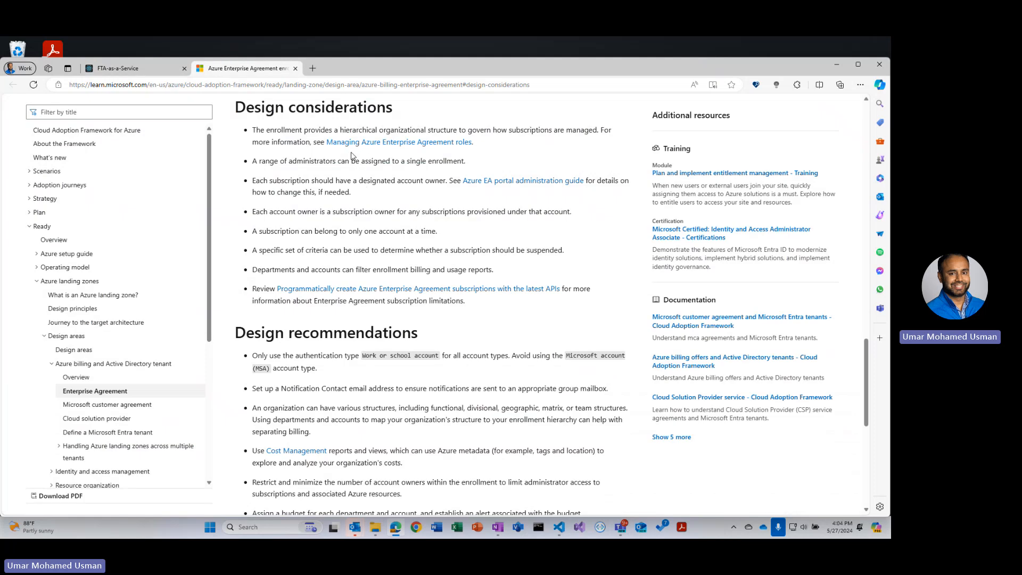
left_click(150, 71)
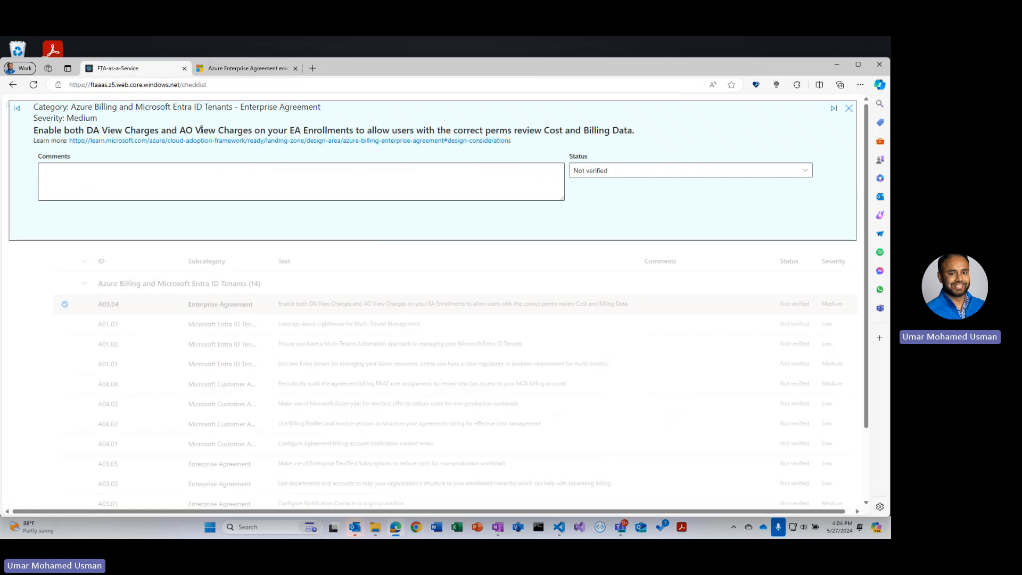
- Comment 'yes already implemented it' on item A03.04 and set its status to Fulfilled
left_click(190, 180)
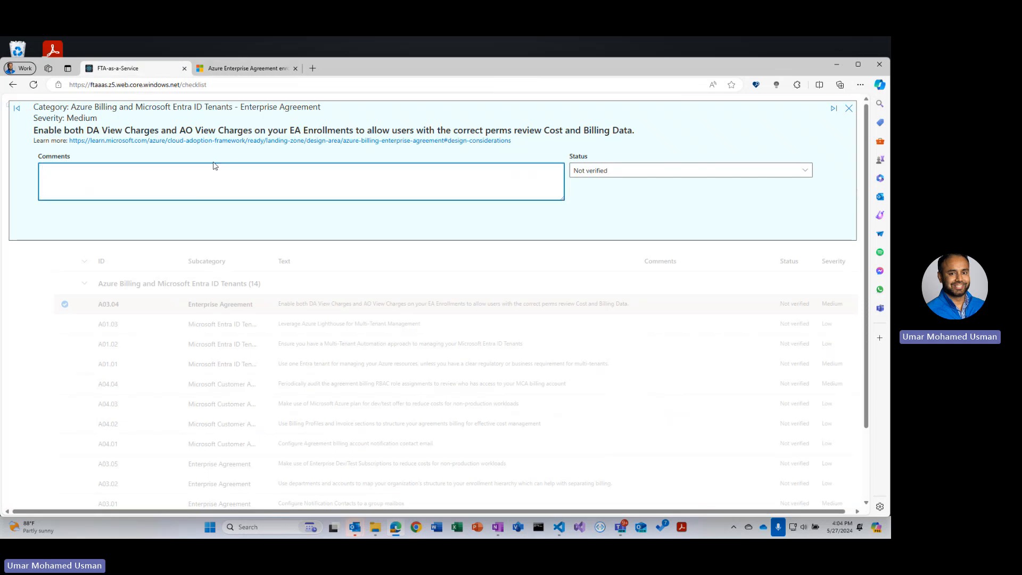
type("yes already implemented i")
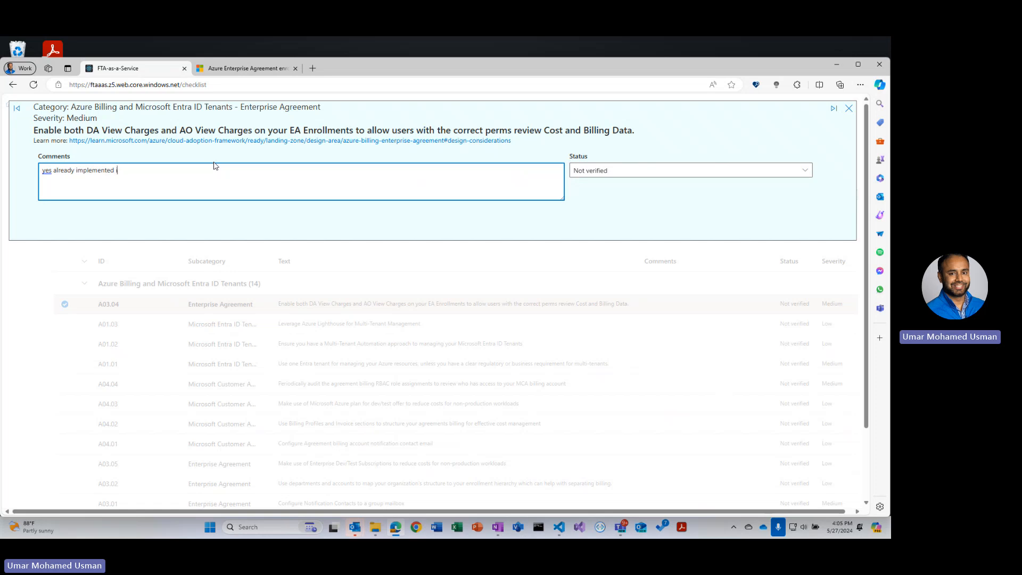
type("t")
left_click(804, 170)
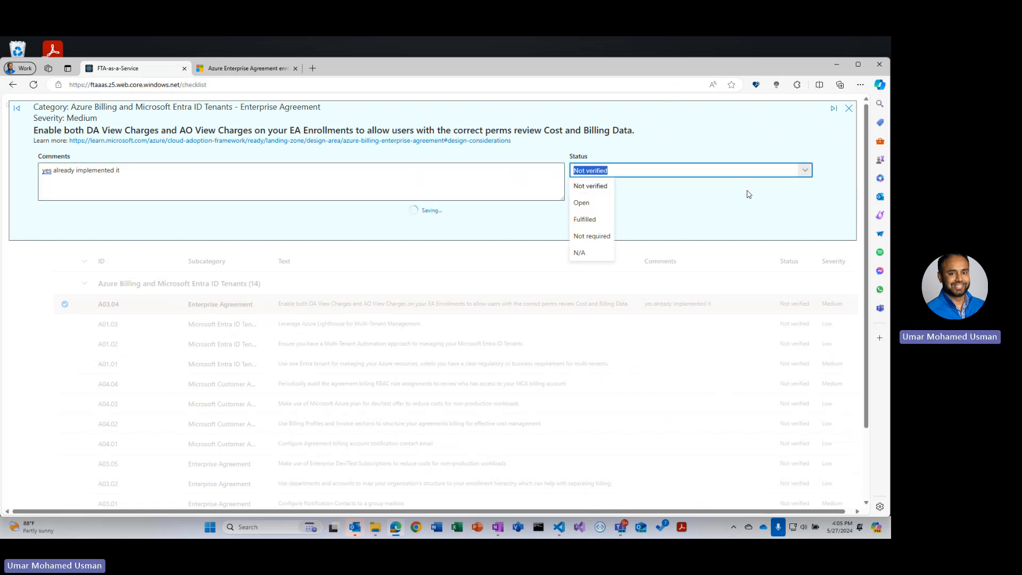
left_click(586, 220)
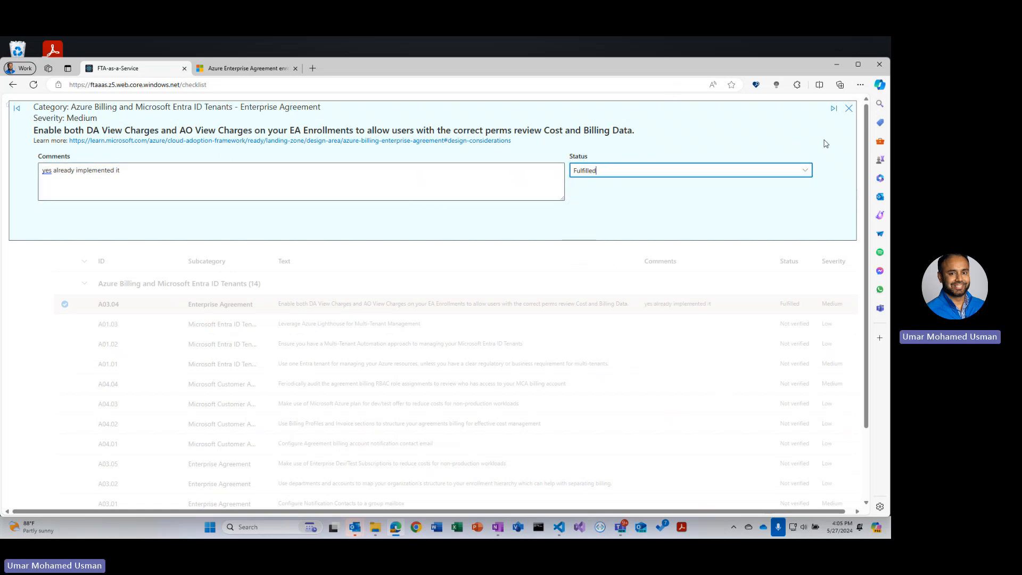
- On the next item A01.03, comment 'not about this', set its status to Open, and close the panel
left_click(832, 111)
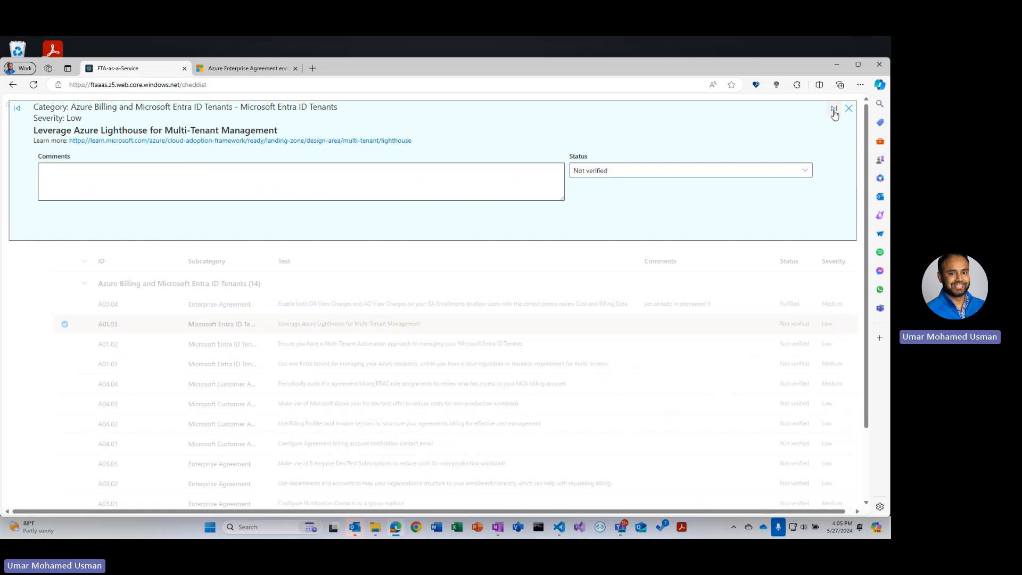
left_click(287, 177)
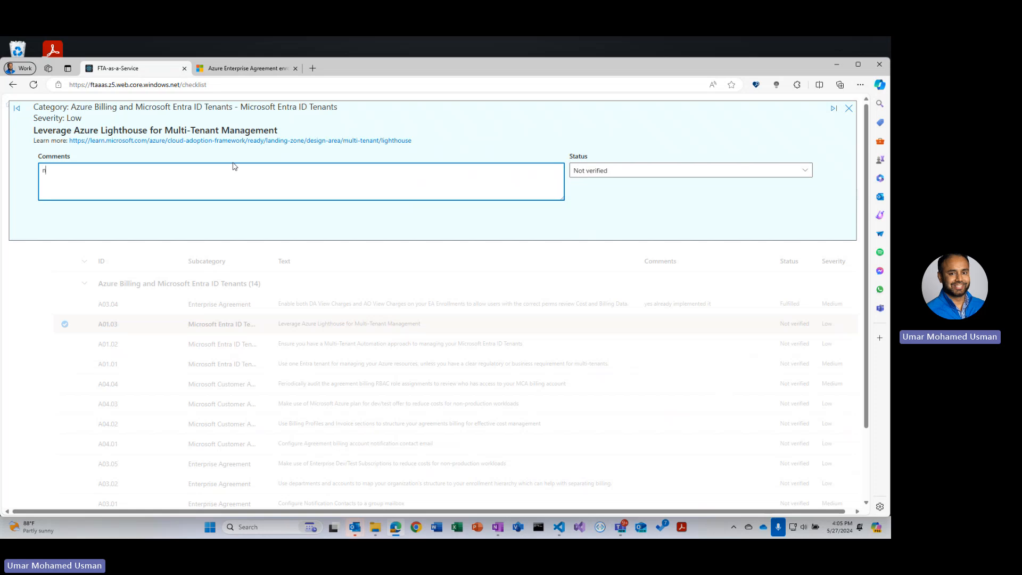
type("not about this")
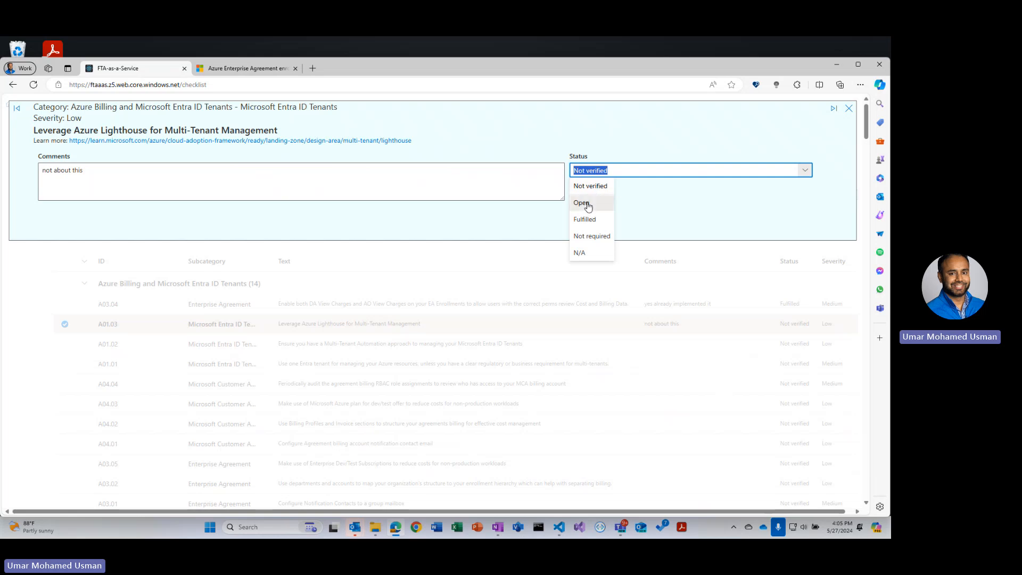
left_click(588, 205)
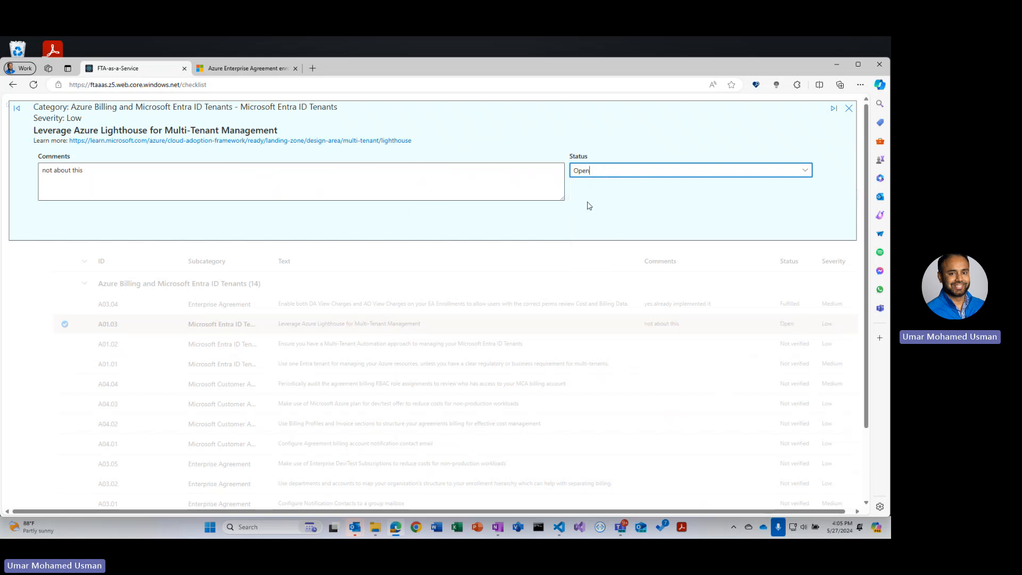
left_click(849, 108)
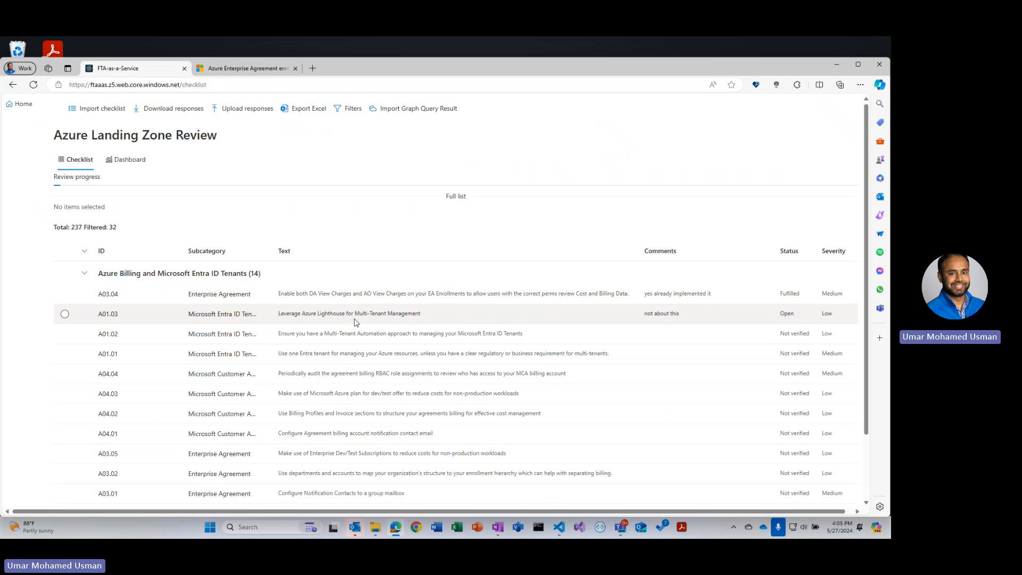
- Download the review responses as a JSON file, then return to the portal home page
left_click(173, 110)
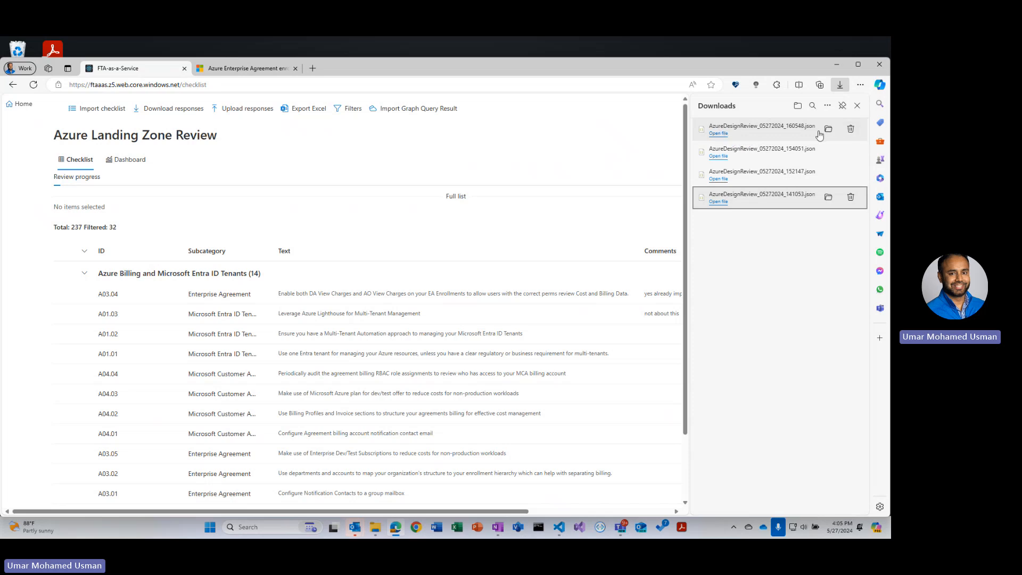
left_click(858, 105)
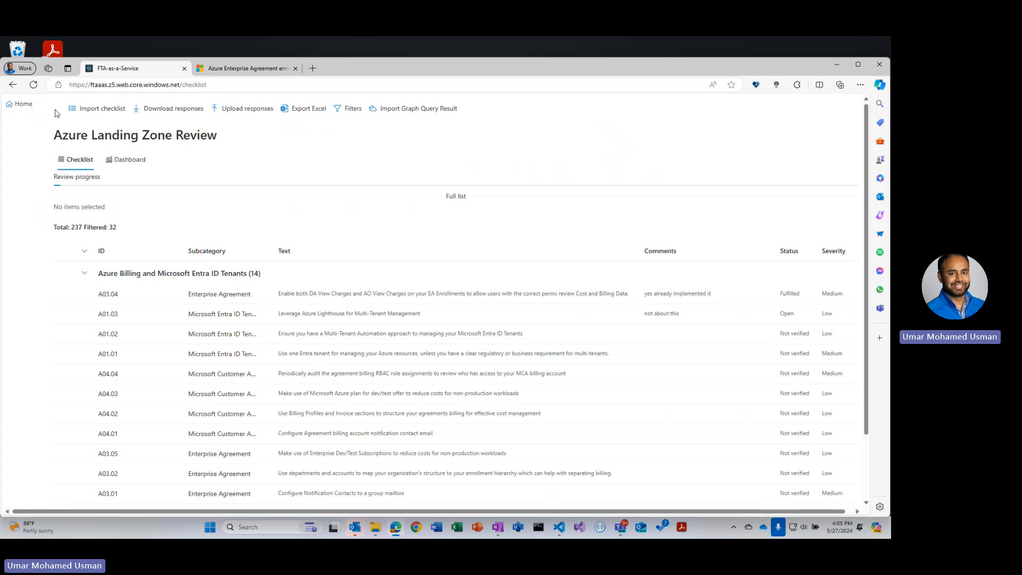
left_click(27, 104)
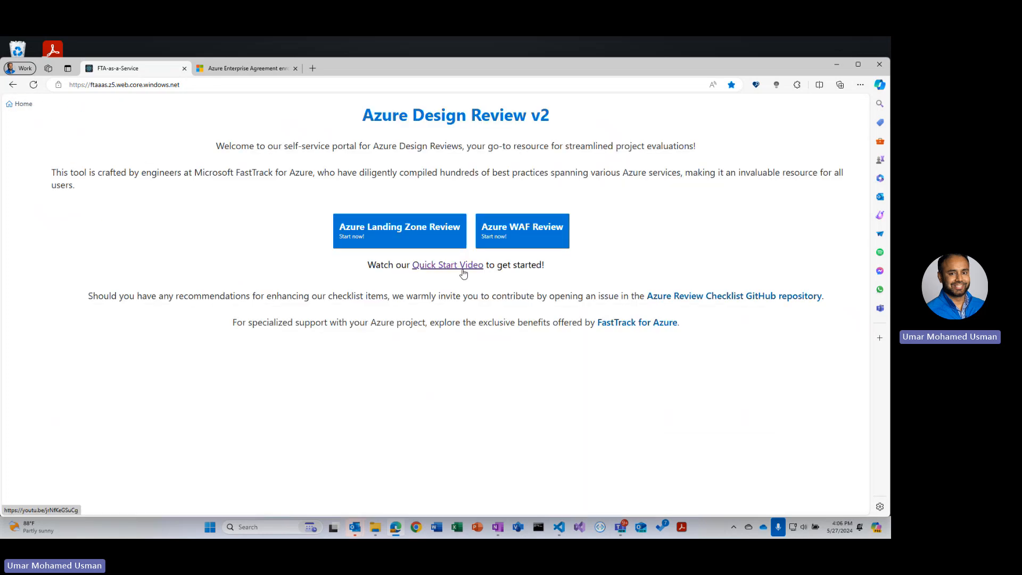
- Open the Azure Landing Zone Review and upload the saved responses file AzureDesignReview_05272024_160548.json
left_click(391, 239)
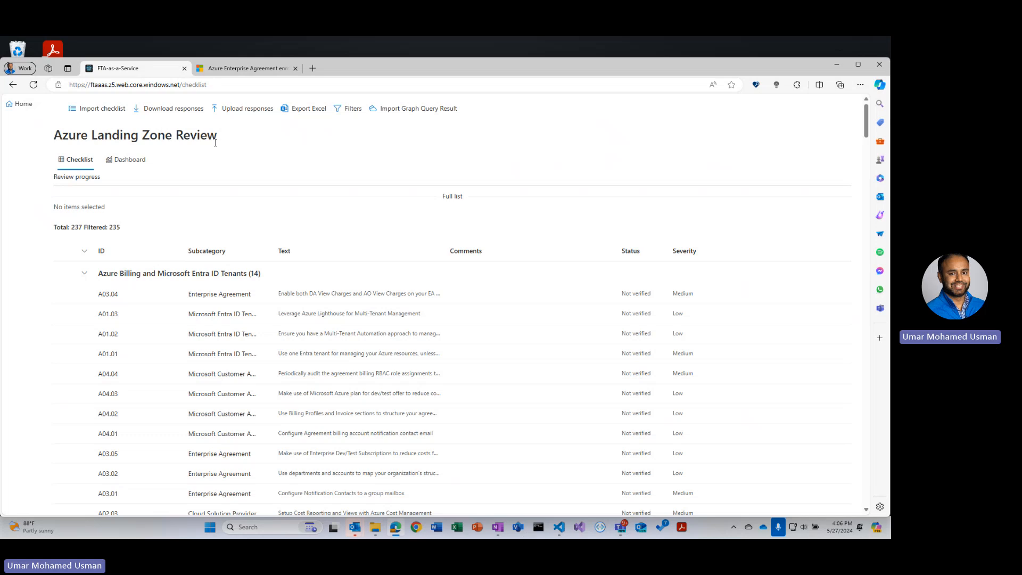
left_click(238, 118)
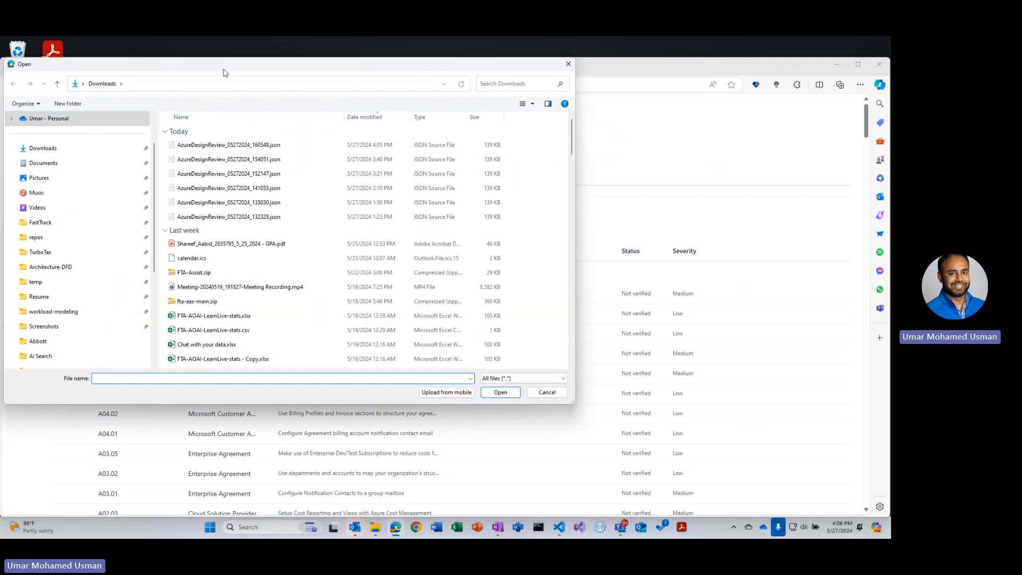
left_click_drag(223, 69, 380, 169)
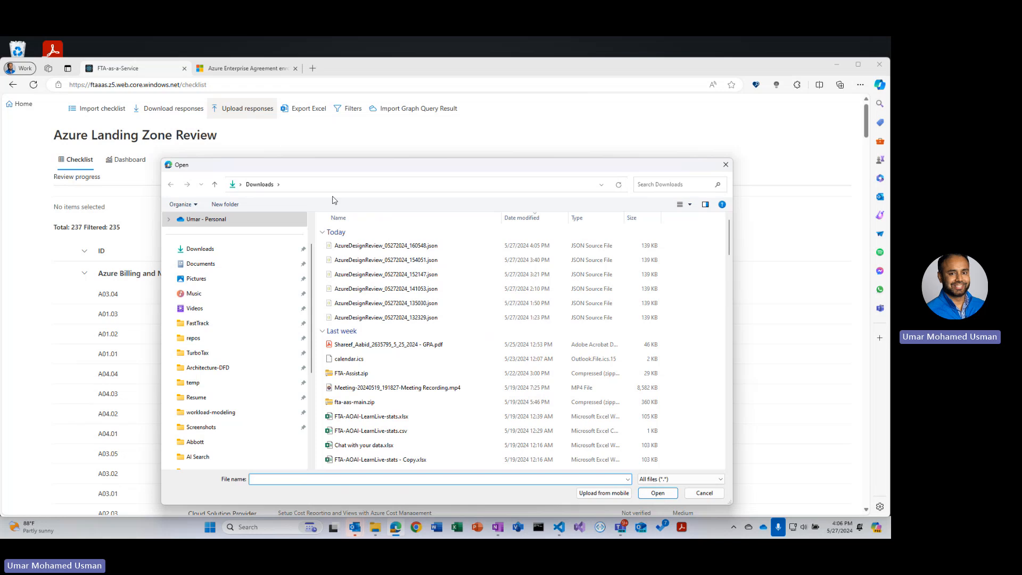
left_click(359, 246)
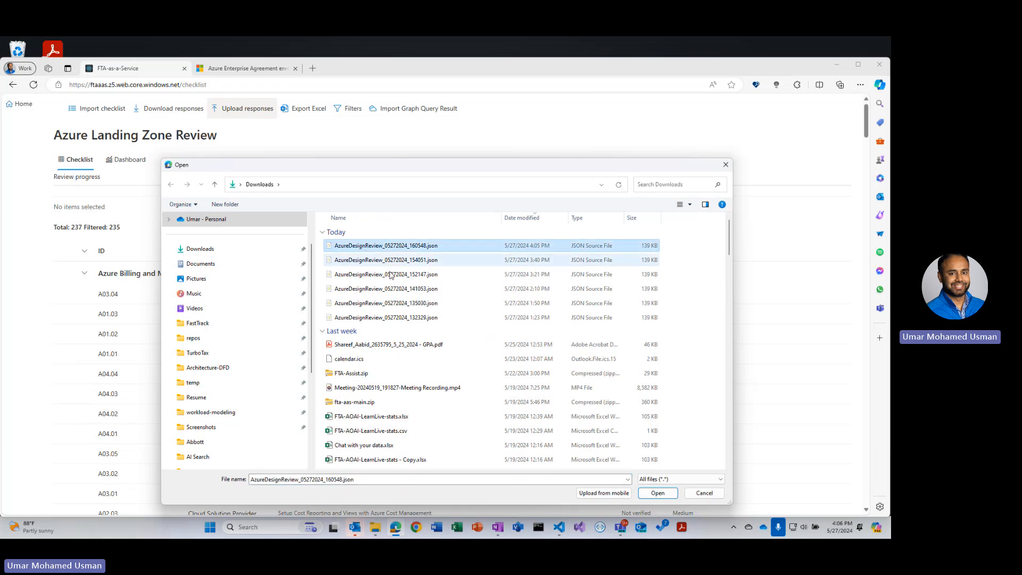
left_click(657, 494)
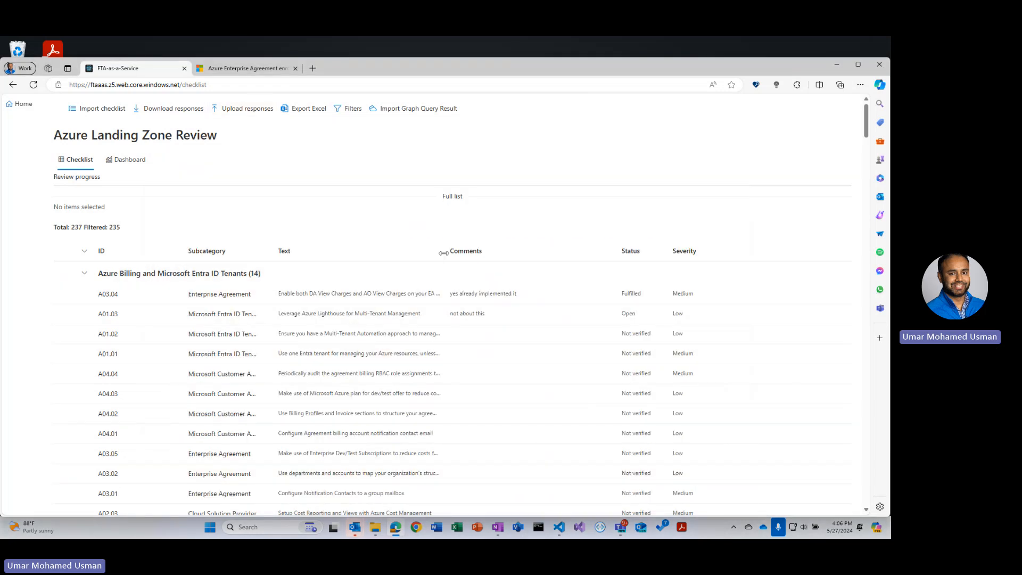
- Widen the Text column, then set checklist item A01.02's status to Fulfilled and close its panel
left_click_drag(444, 253, 524, 253)
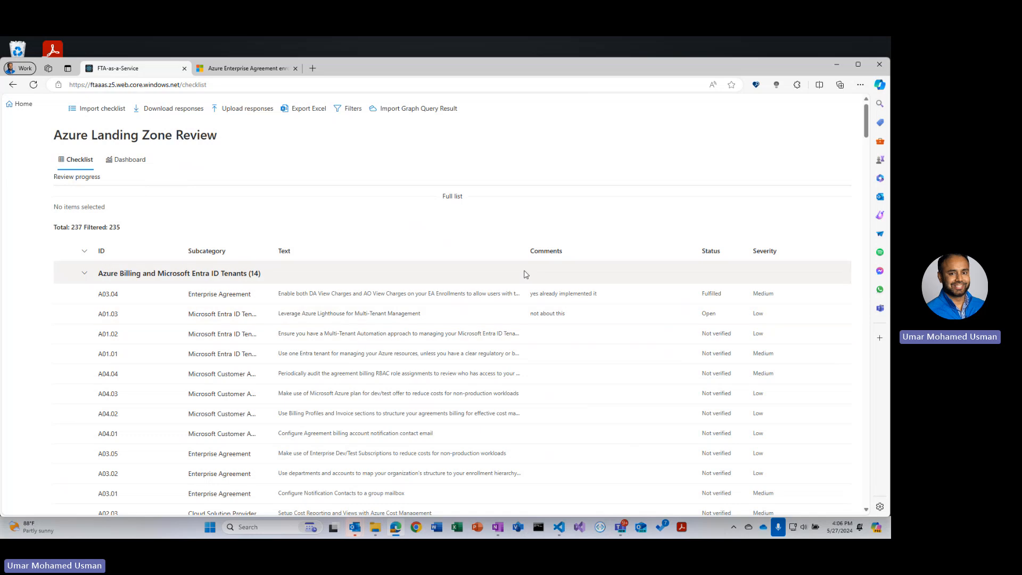
left_click(369, 339)
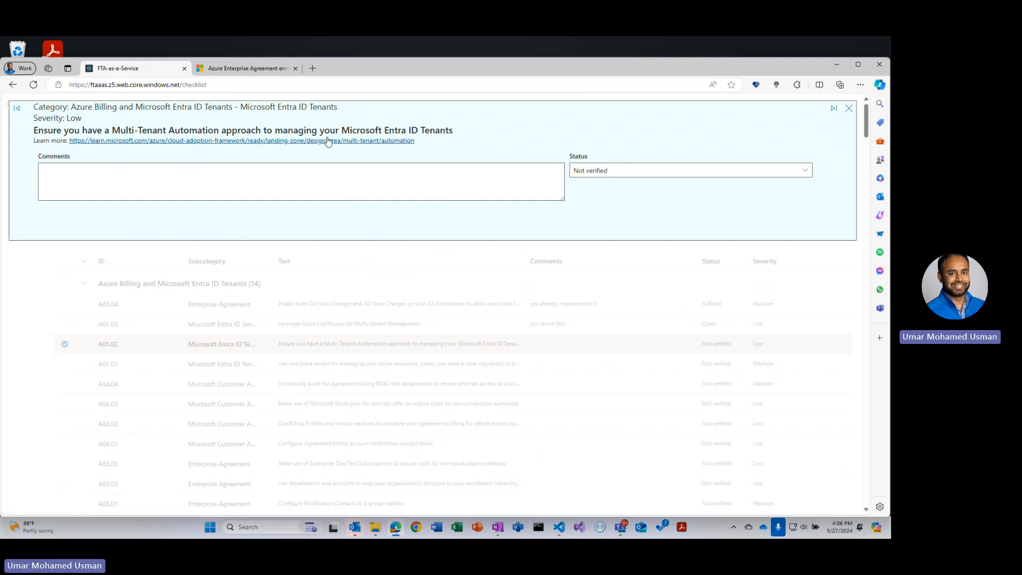
left_click(454, 176)
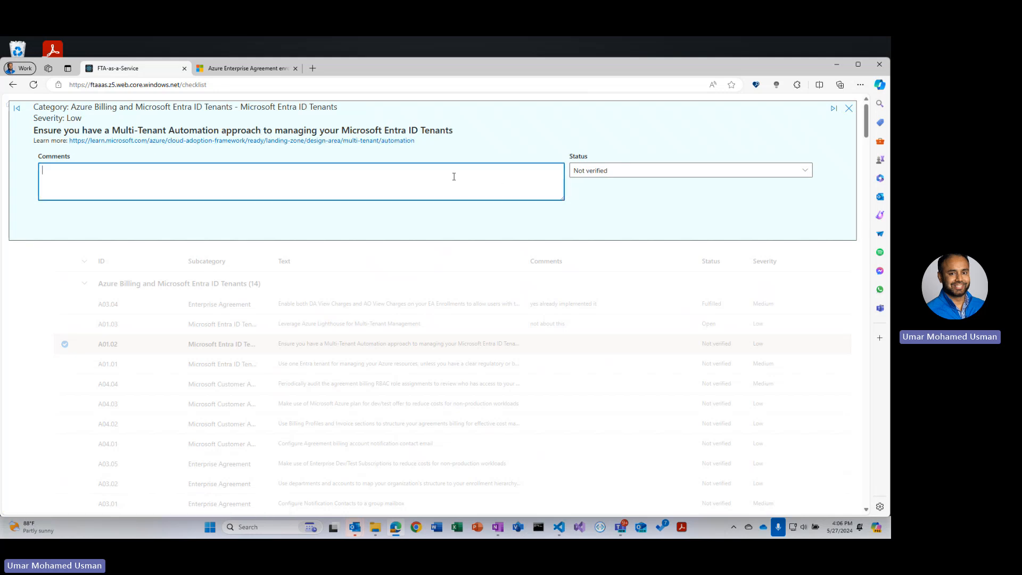
left_click(804, 171)
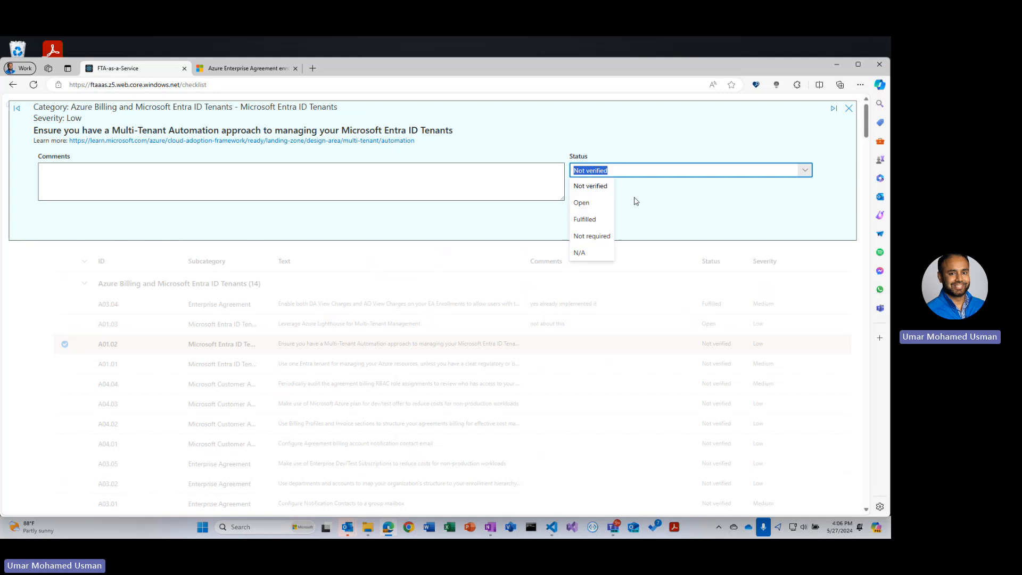
left_click(585, 219)
left_click(849, 108)
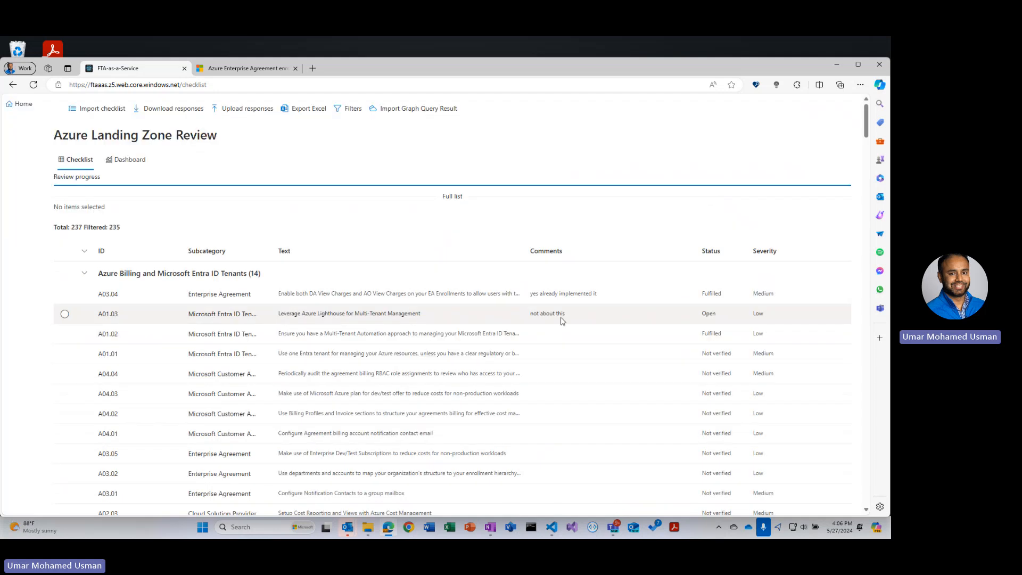
- Replace item A01.03's comment with 'yes', set its status to Fulfilled, and close the panel
left_click(546, 321)
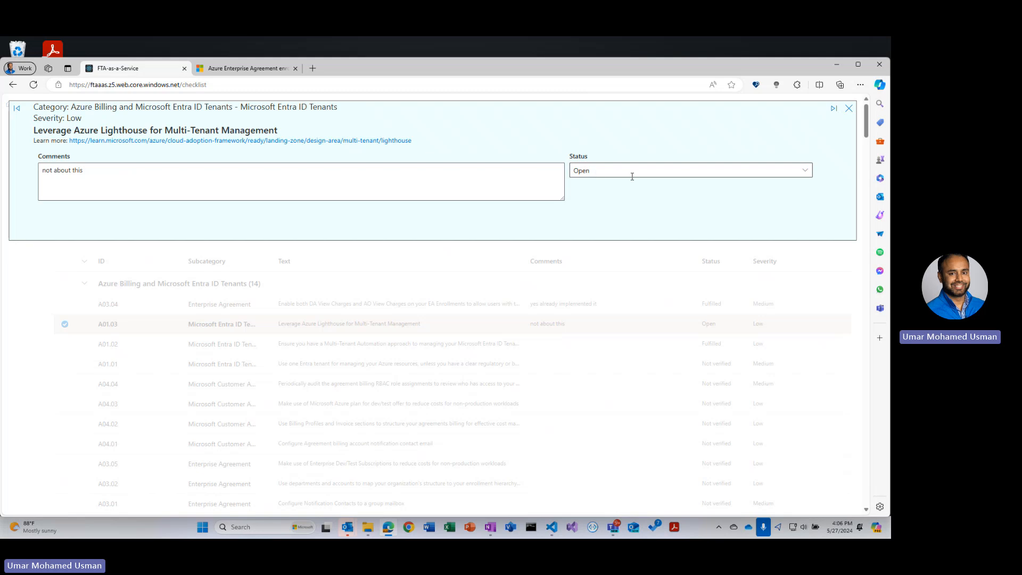
left_click_drag(184, 174, 2, 171)
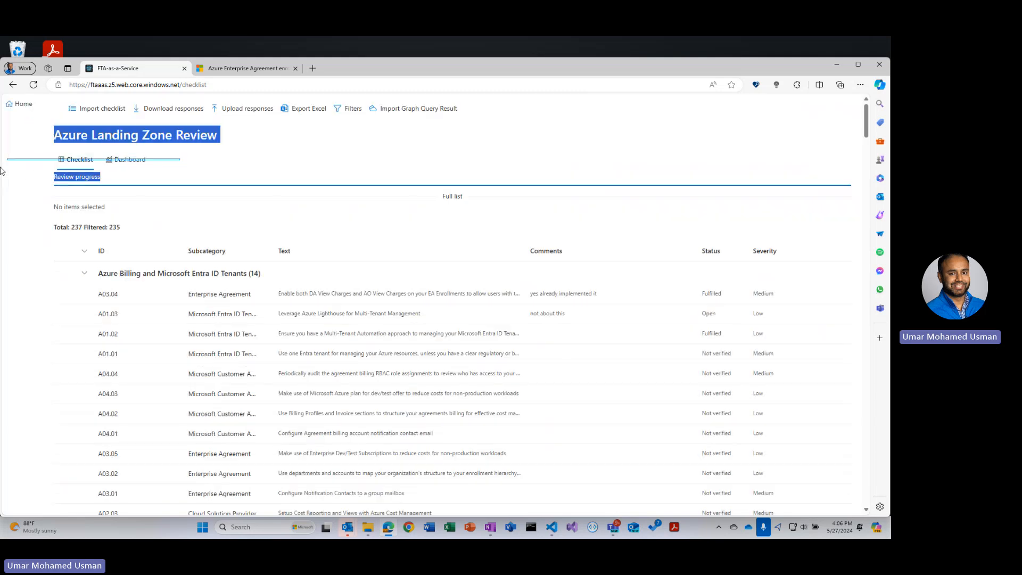
left_click(424, 320)
left_click(245, 181)
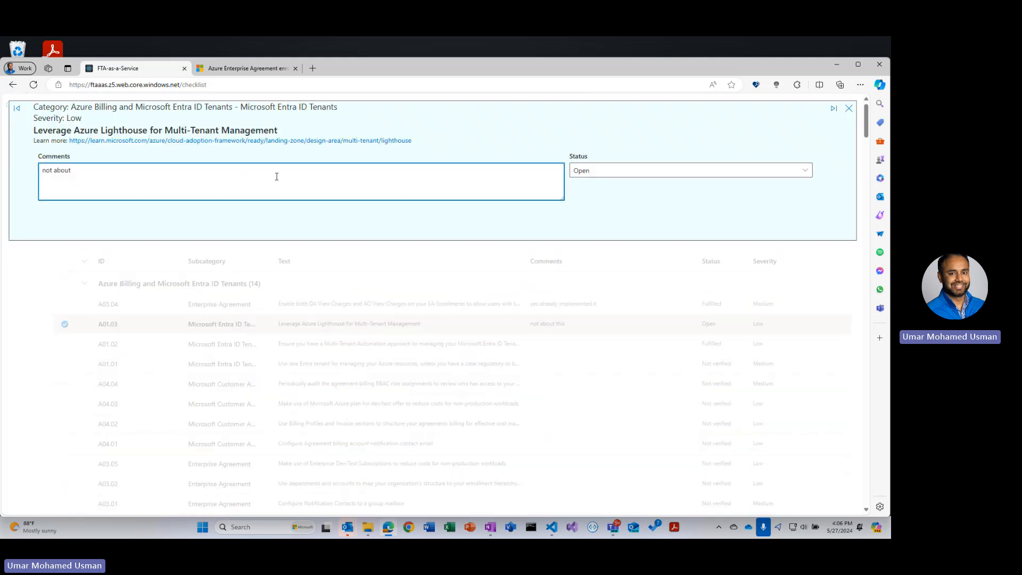
type("yes")
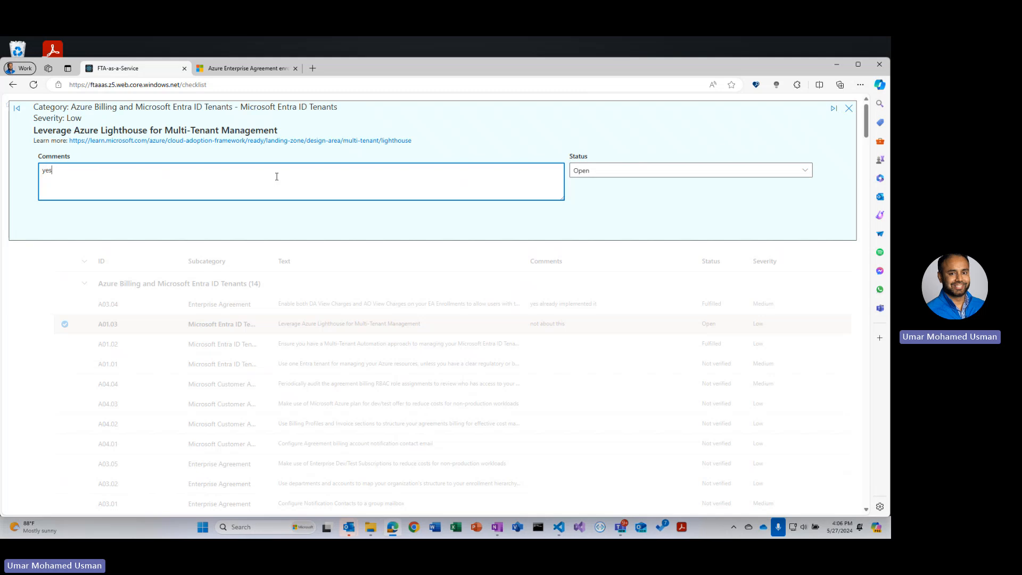
left_click(805, 170)
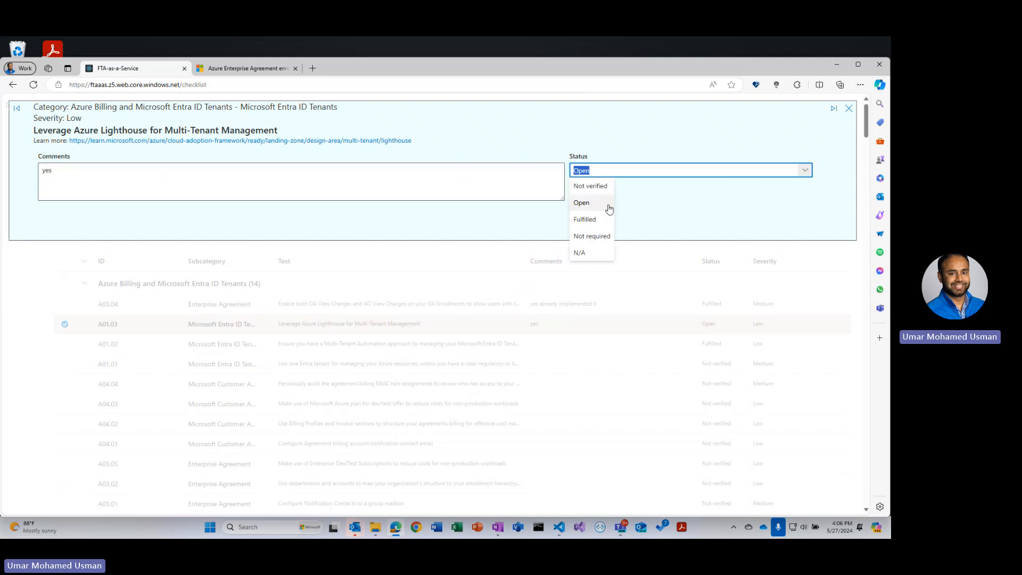
left_click(585, 219)
left_click(849, 108)
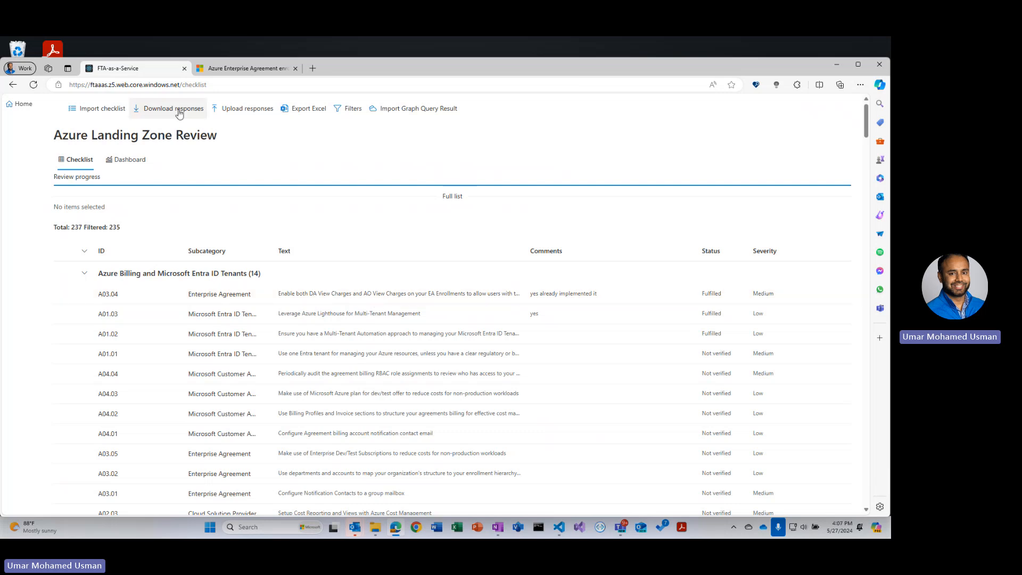
- Go back to the portal home page, leaving without saving, and start the Azure WAF Review
left_click(21, 105)
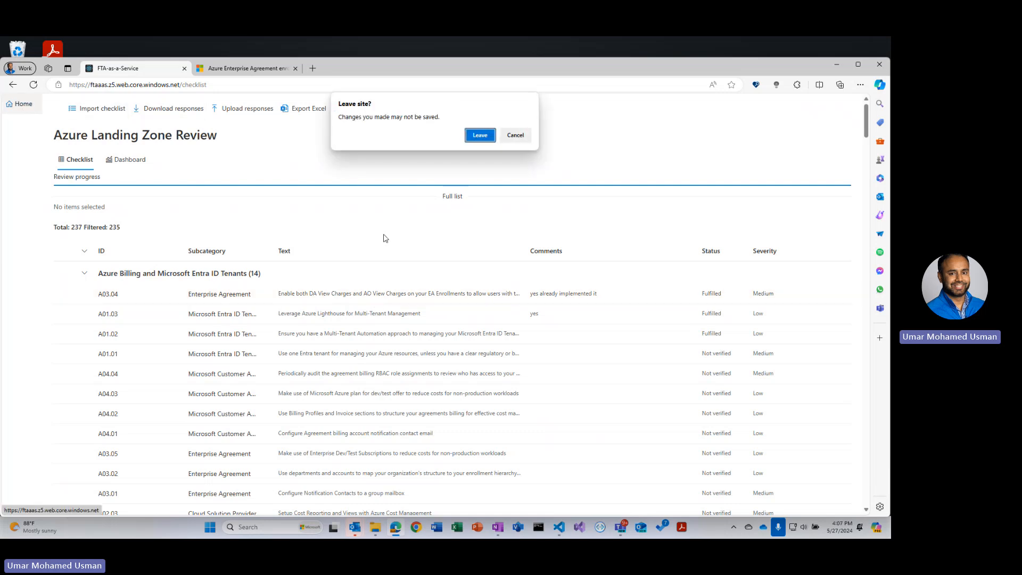
left_click(470, 140)
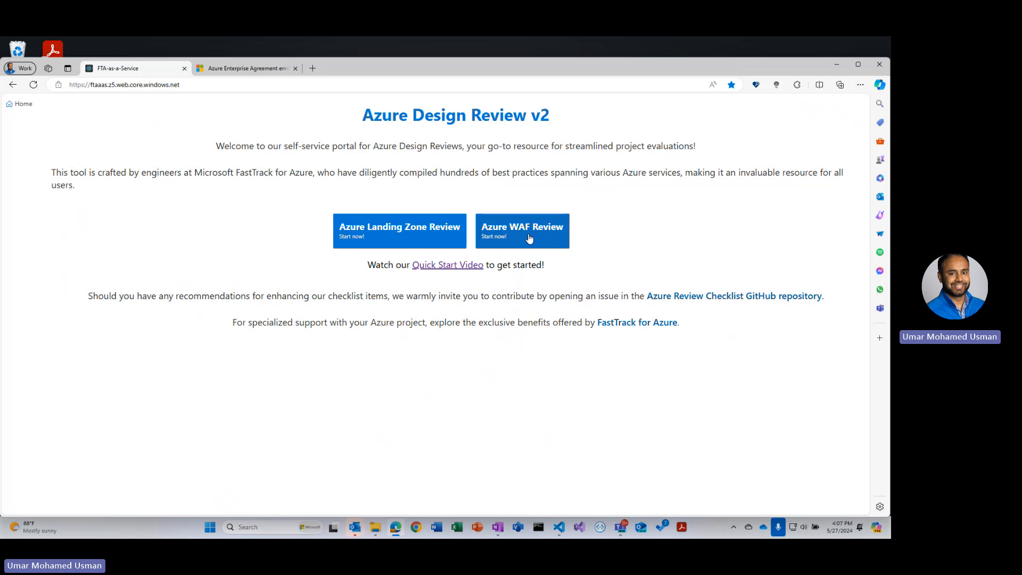
left_click(529, 238)
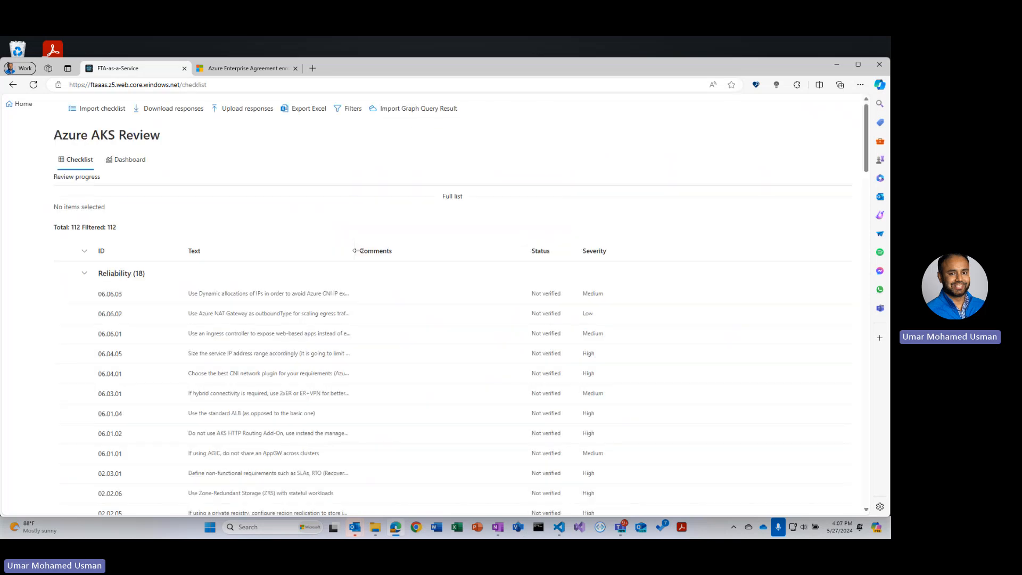
- Widen the Text column and collapse each WAF pillar group to survey the checklist, reopening Reliability
left_click_drag(356, 250, 535, 251)
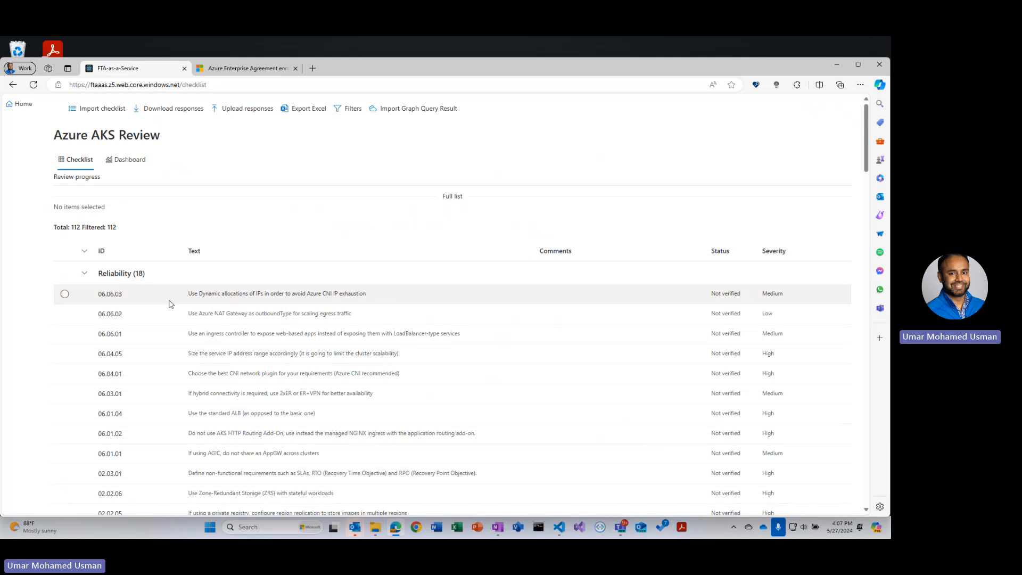
left_click(85, 274)
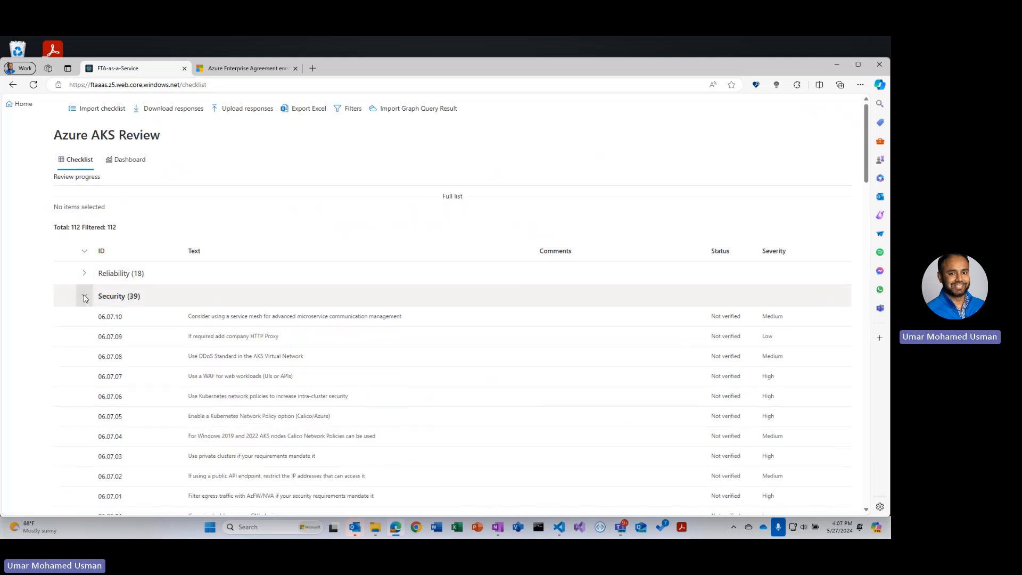
left_click(84, 296)
left_click(85, 320)
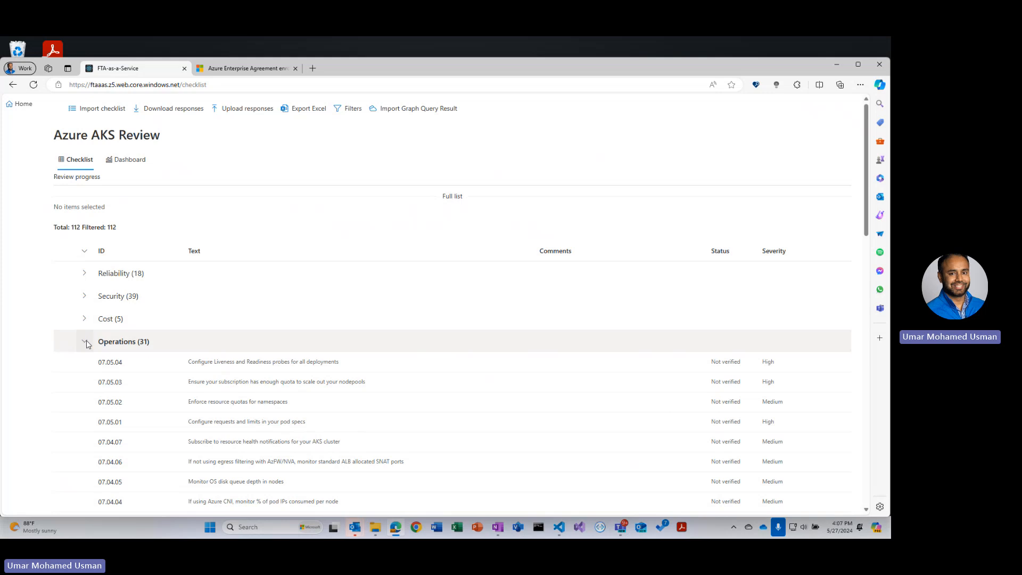
left_click(84, 341)
left_click(84, 367)
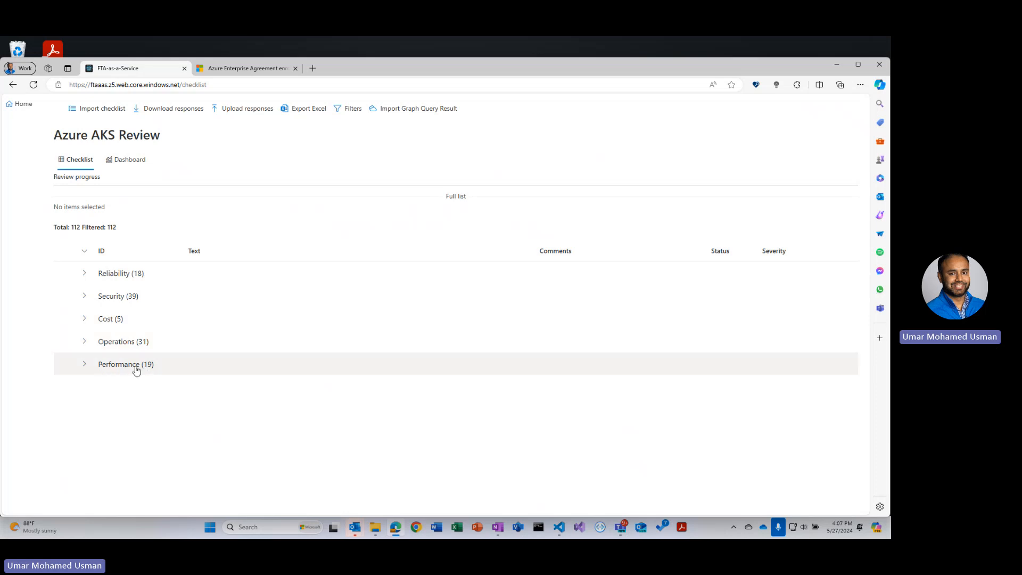
left_click(85, 275)
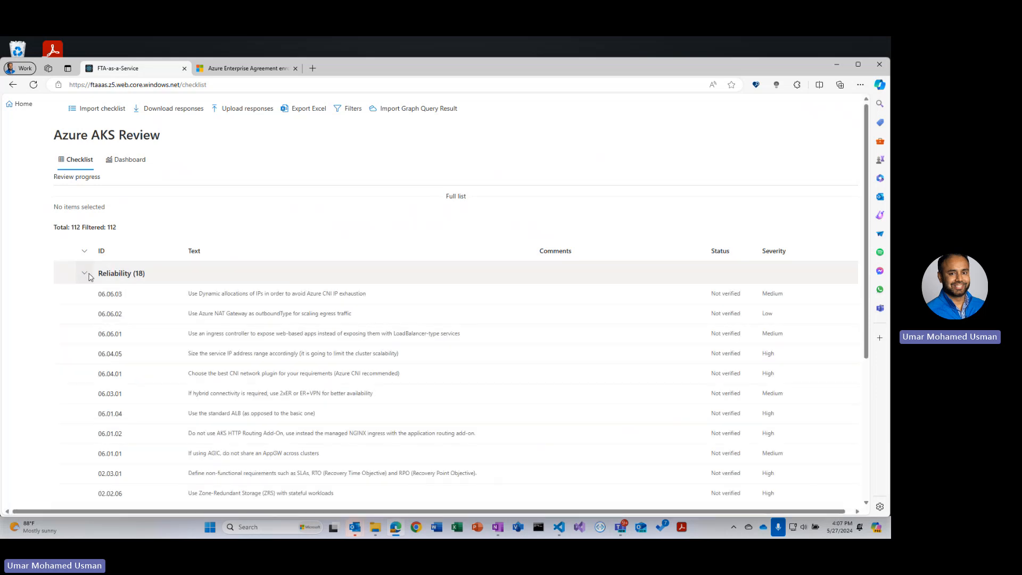
- Filter the checklist to include only the Reliability WAF pillar, excluding Security, Cost, Operations and Performance
left_click(339, 110)
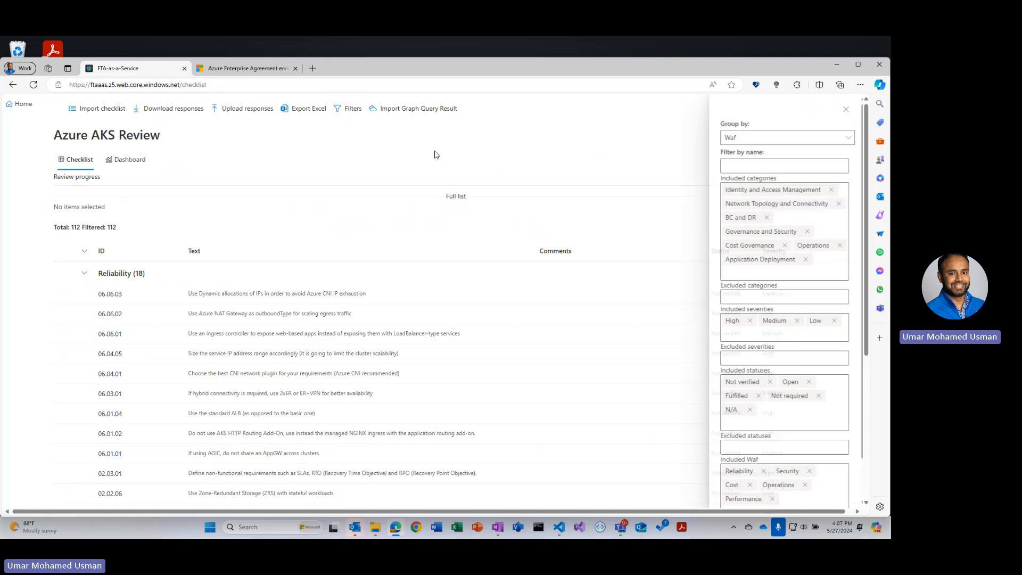
scroll(787, 426, "down", 2)
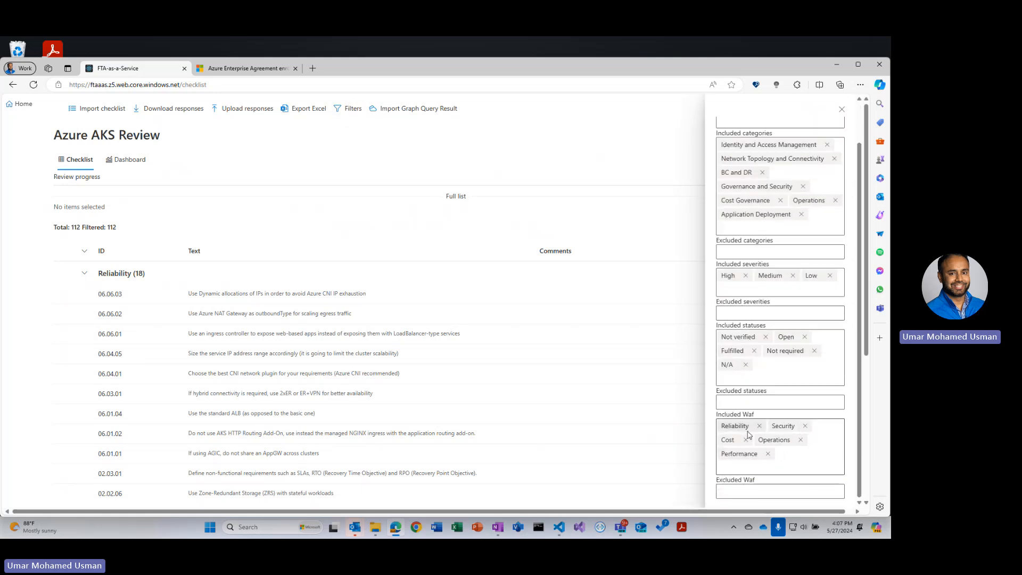
left_click(807, 427)
left_click(807, 428)
left_click(797, 441)
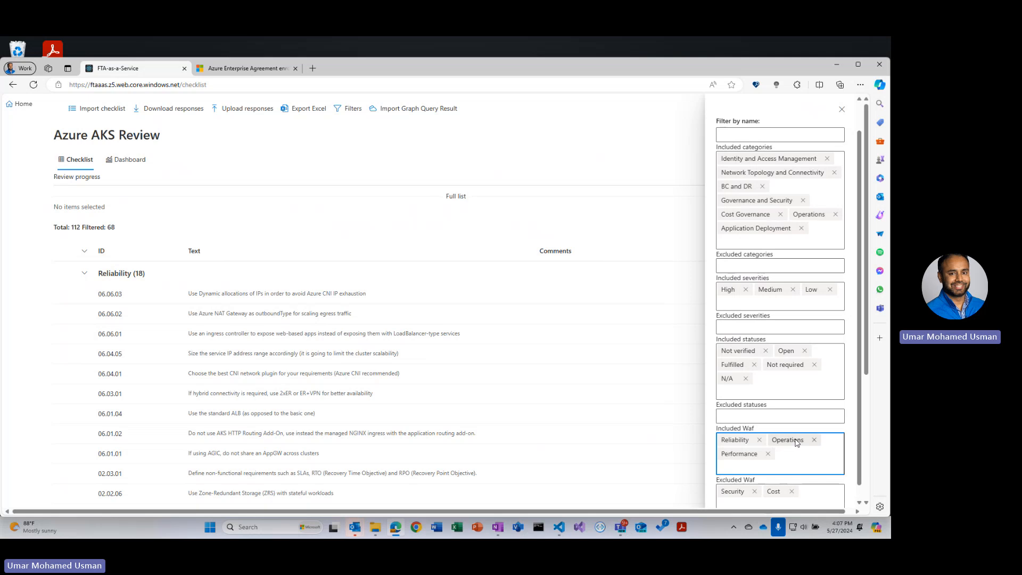
left_click(815, 440)
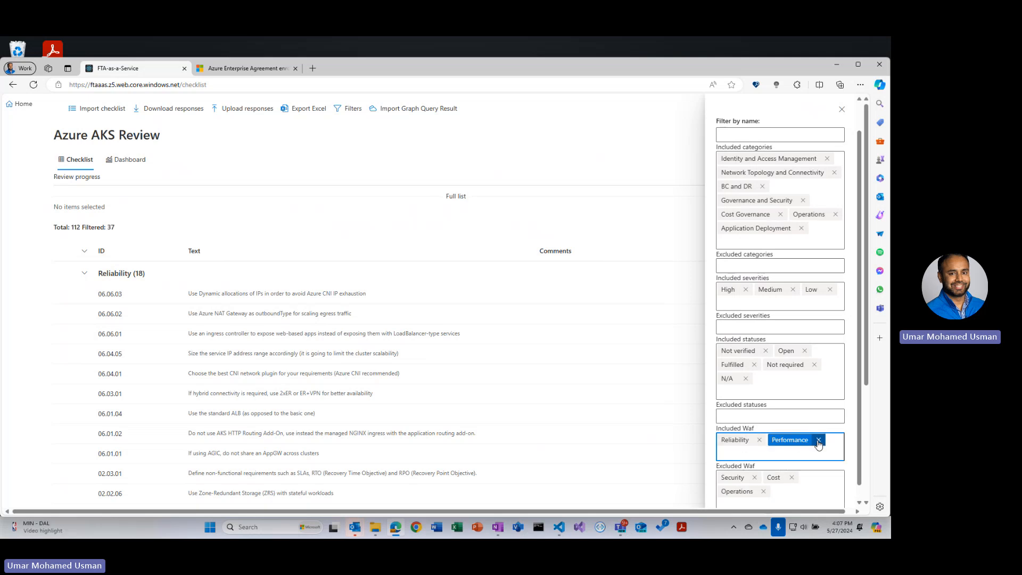
left_click(818, 440)
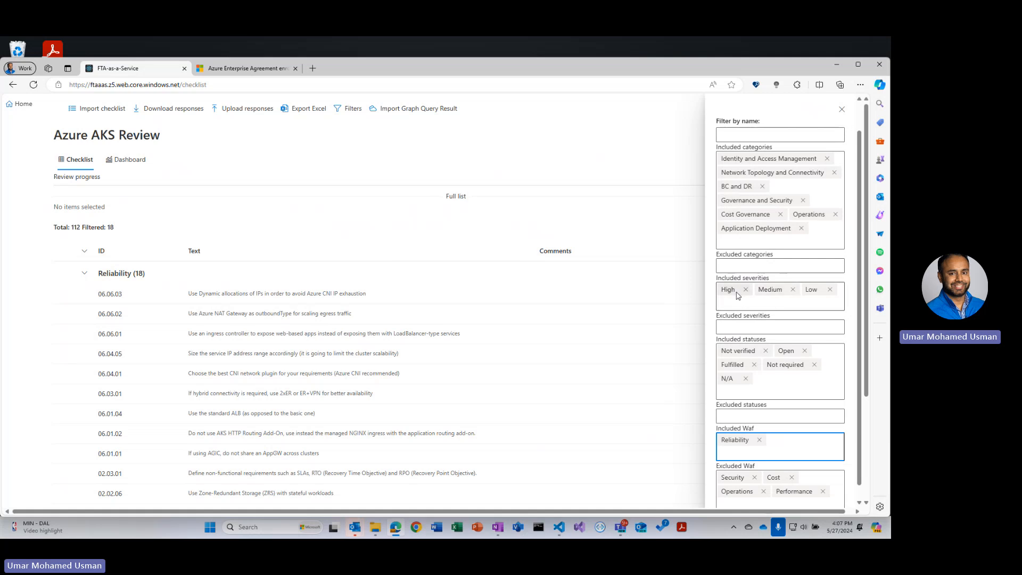
left_click(842, 109)
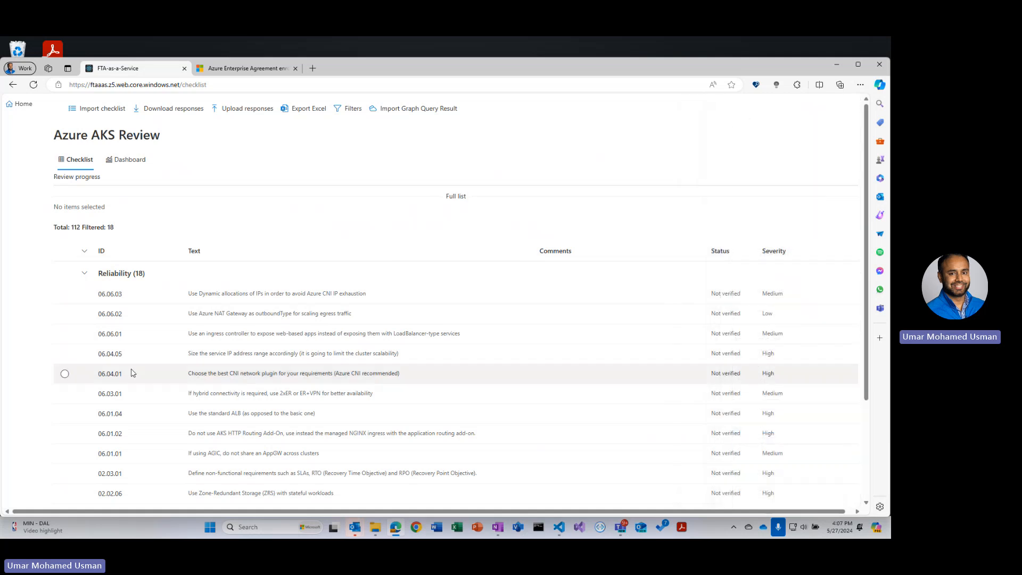
- Open item 06.06.03's detail panel in the Reliability group, close it, and collapse the group
left_click(85, 274)
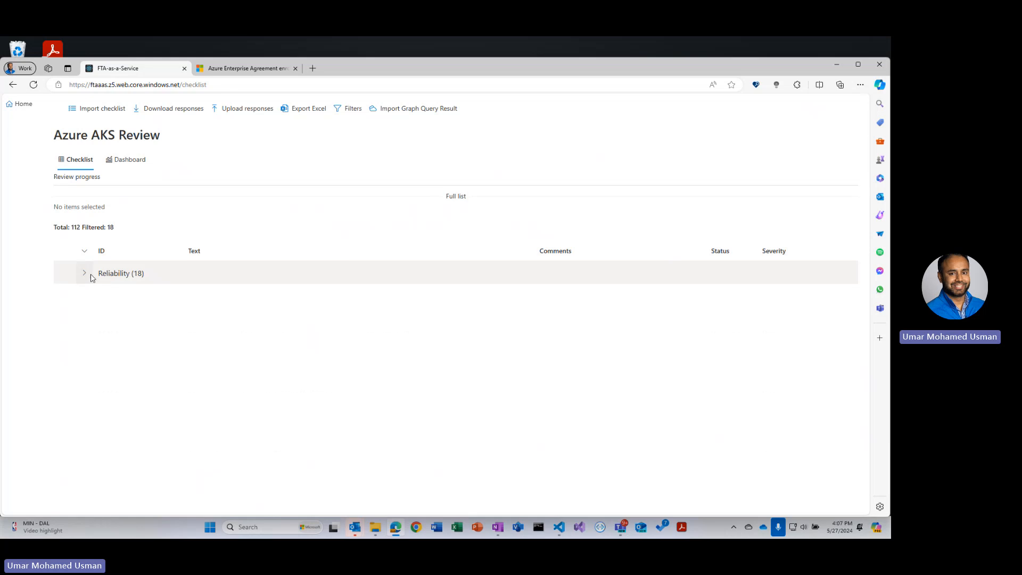
left_click(84, 273)
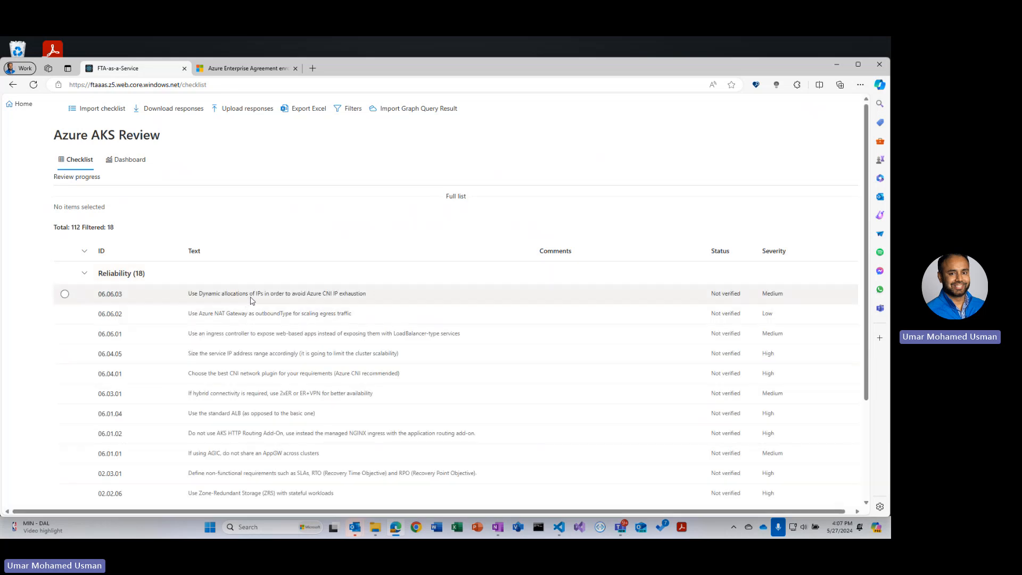
left_click(251, 299)
left_click(253, 169)
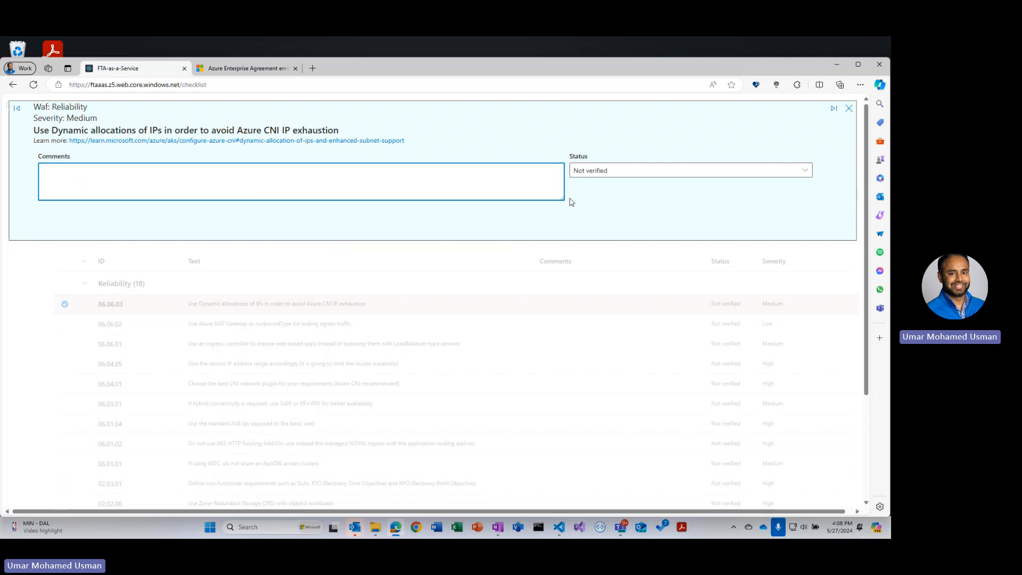
left_click(849, 108)
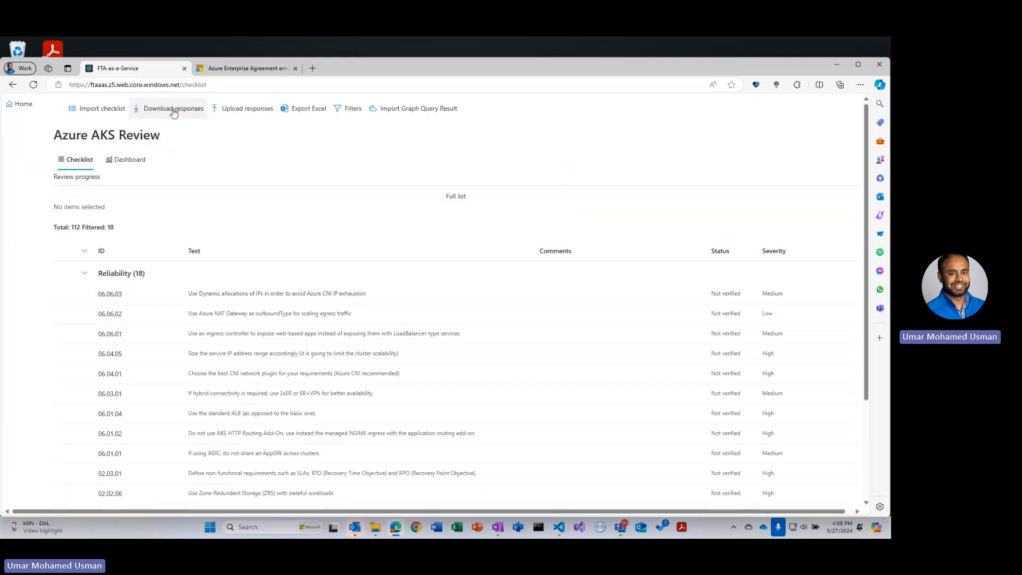
left_click(85, 275)
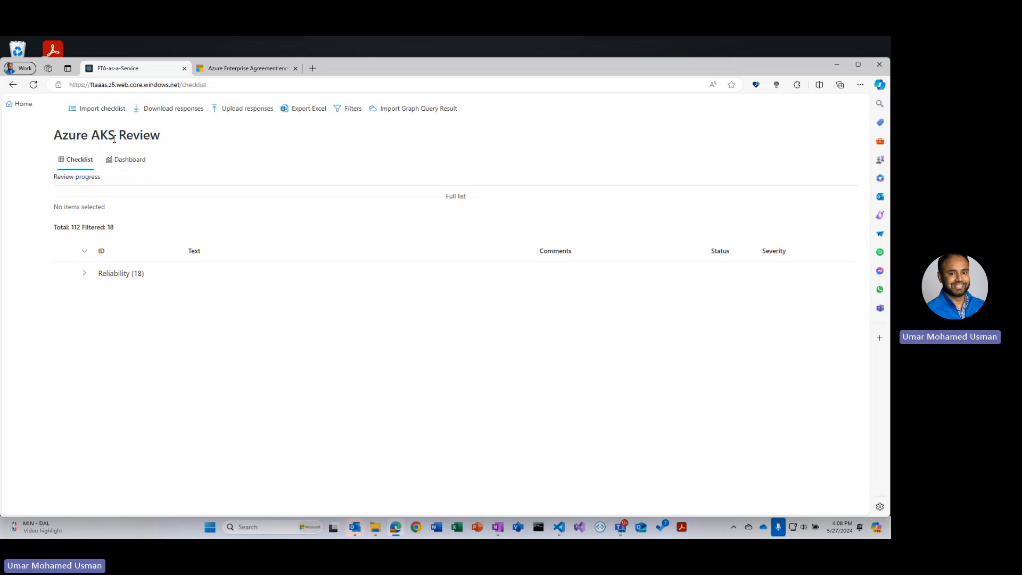
- Import the checklists for the apim, aks, azure_storage and cosmosdb services as a combined template
left_click(105, 110)
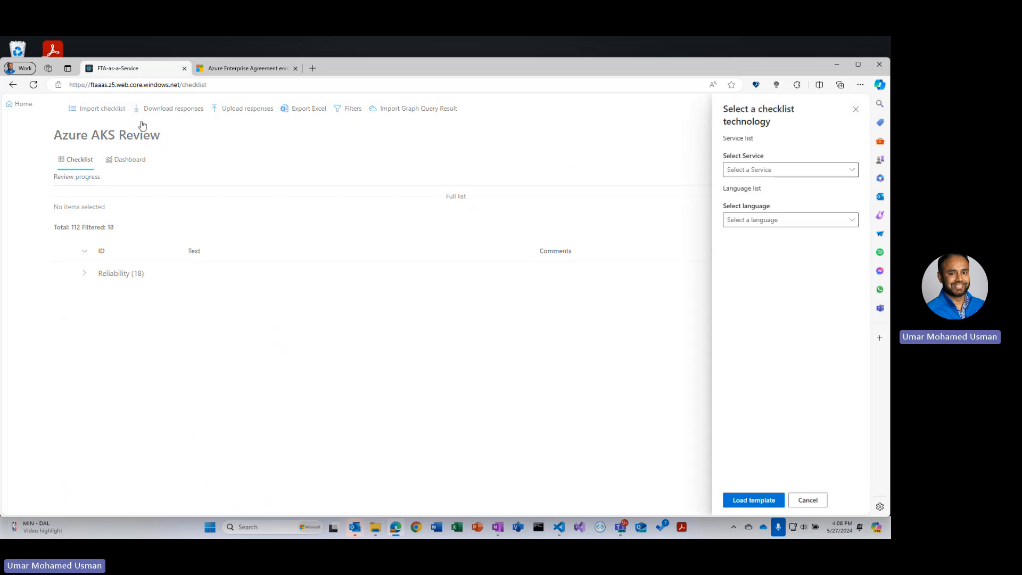
left_click(764, 173)
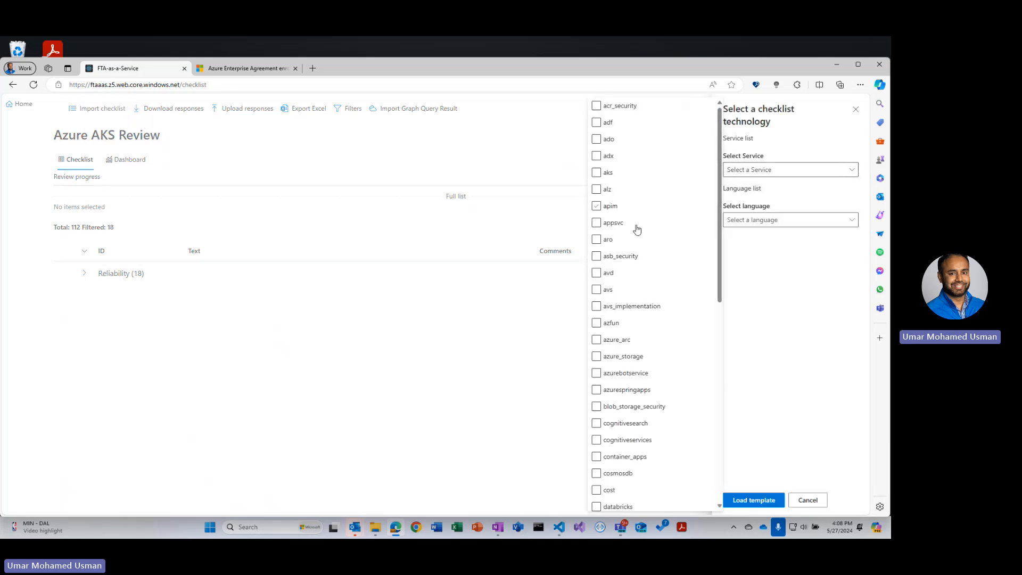
scroll(639, 263, "down", 1)
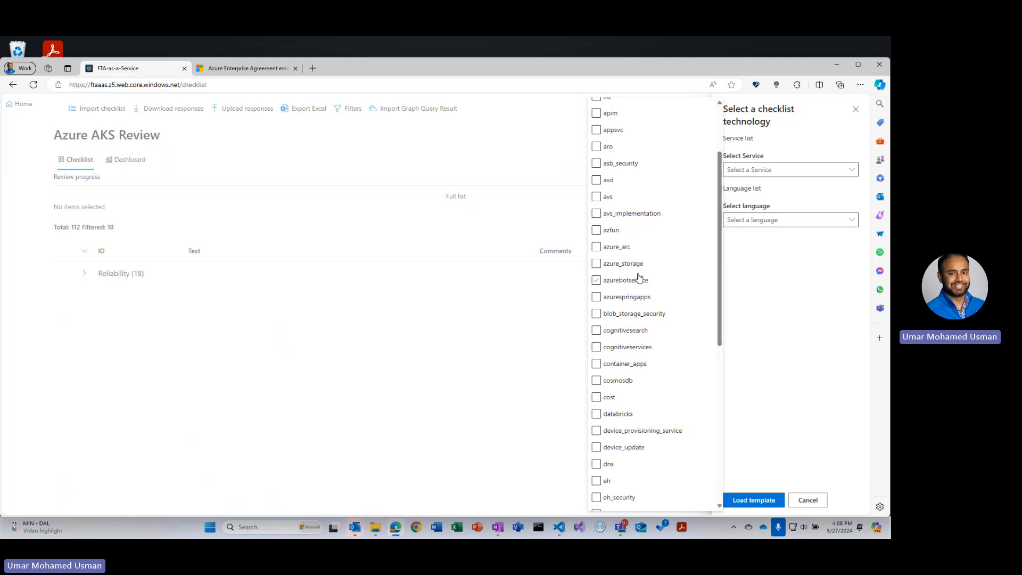
scroll(637, 275, "up", 1)
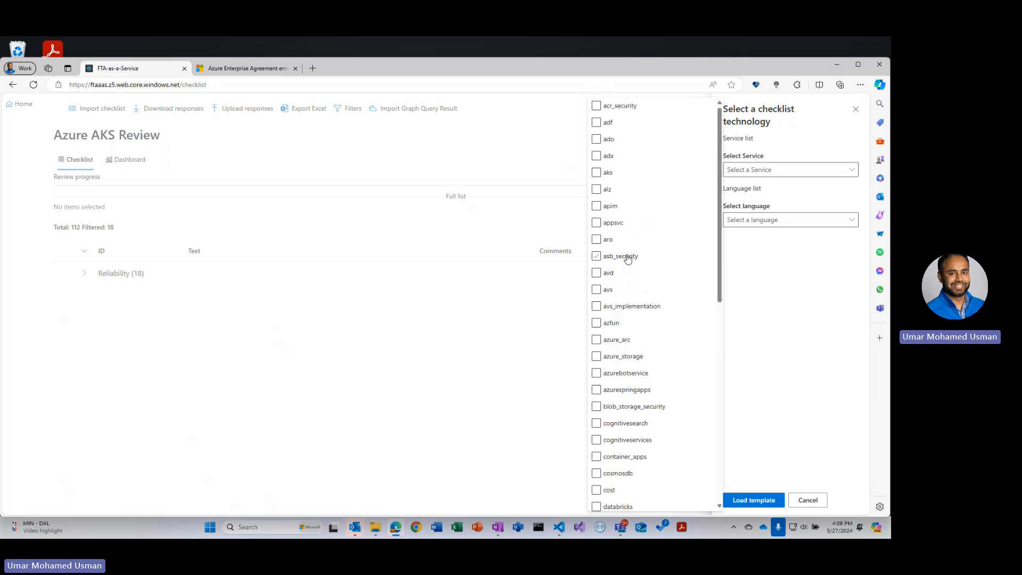
left_click(605, 208)
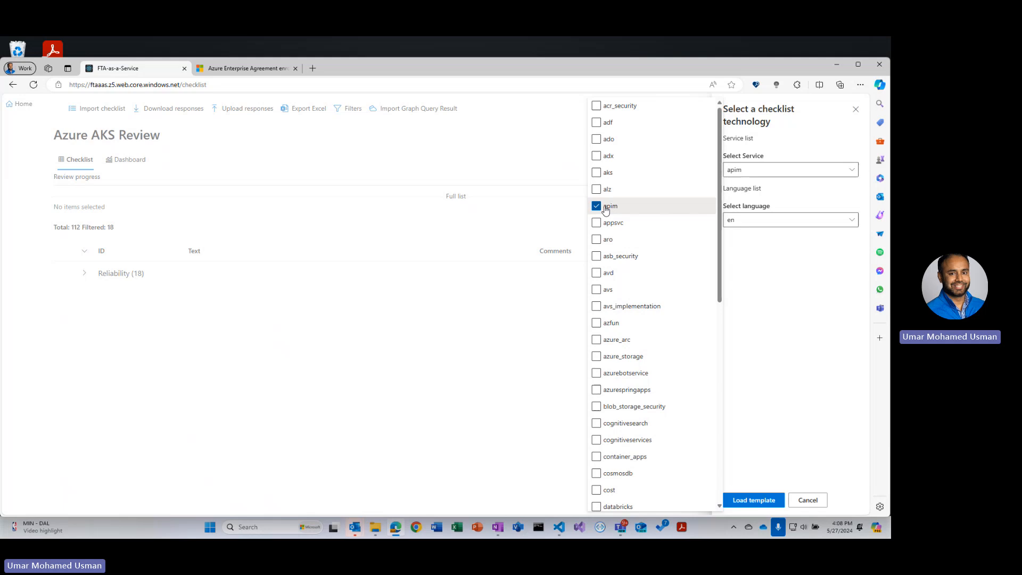
left_click(606, 176)
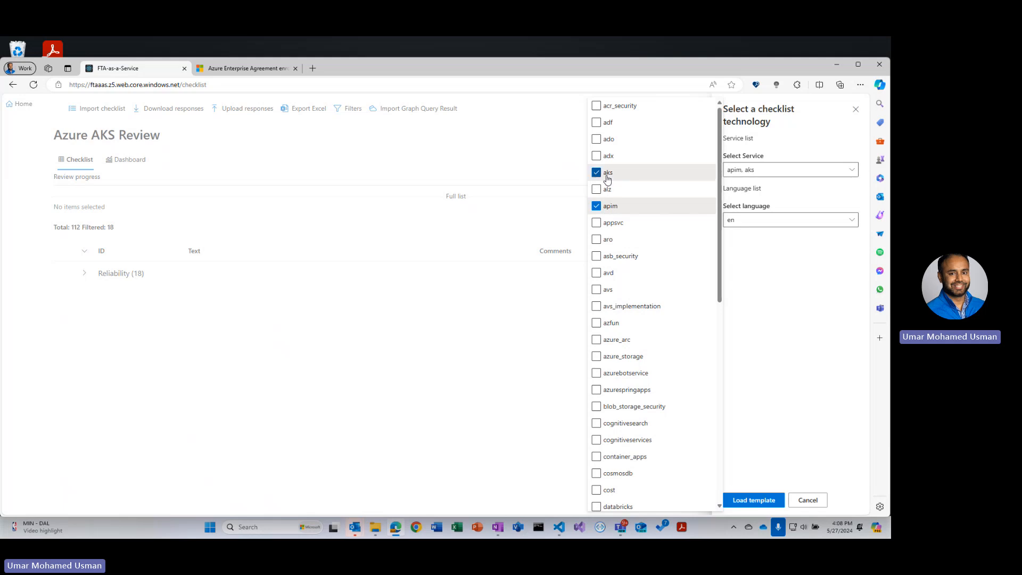
left_click(630, 355)
scroll(634, 434, "down", 1)
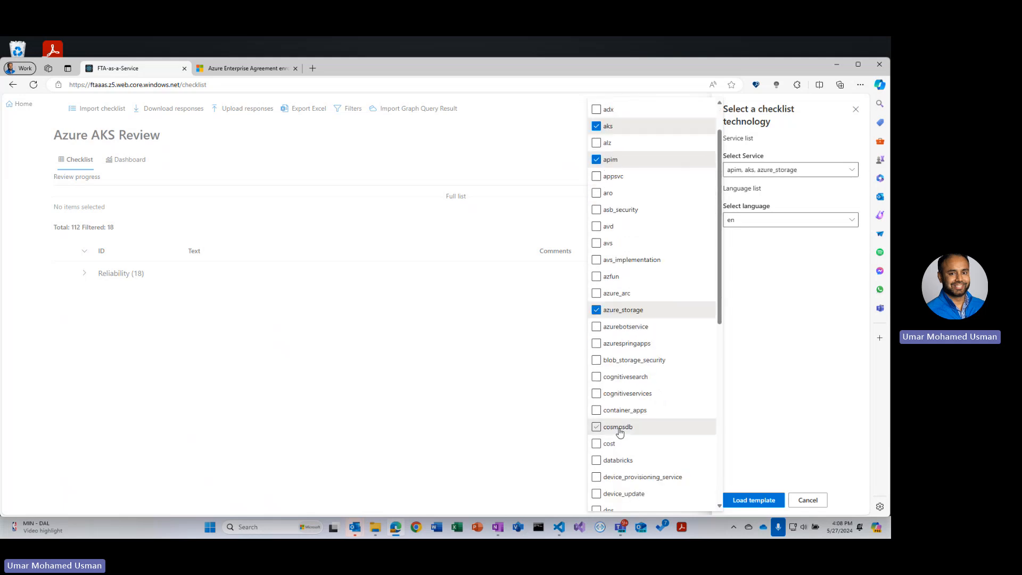
left_click(621, 431)
left_click(733, 498)
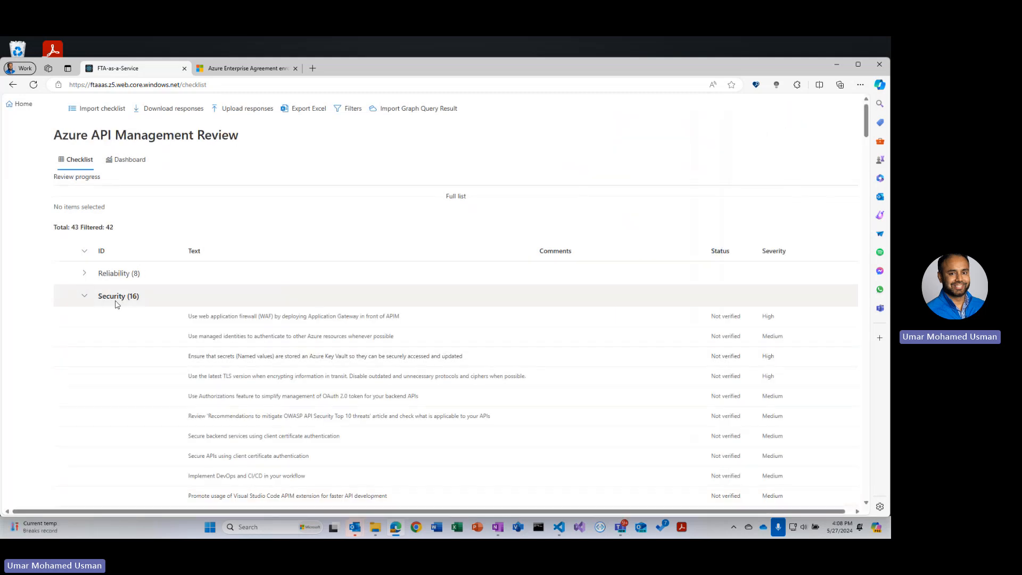
- Collapse the Security, Operations and Performance groups of the Azure API Management Review checklist
left_click(84, 296)
left_click(84, 341)
left_click(85, 365)
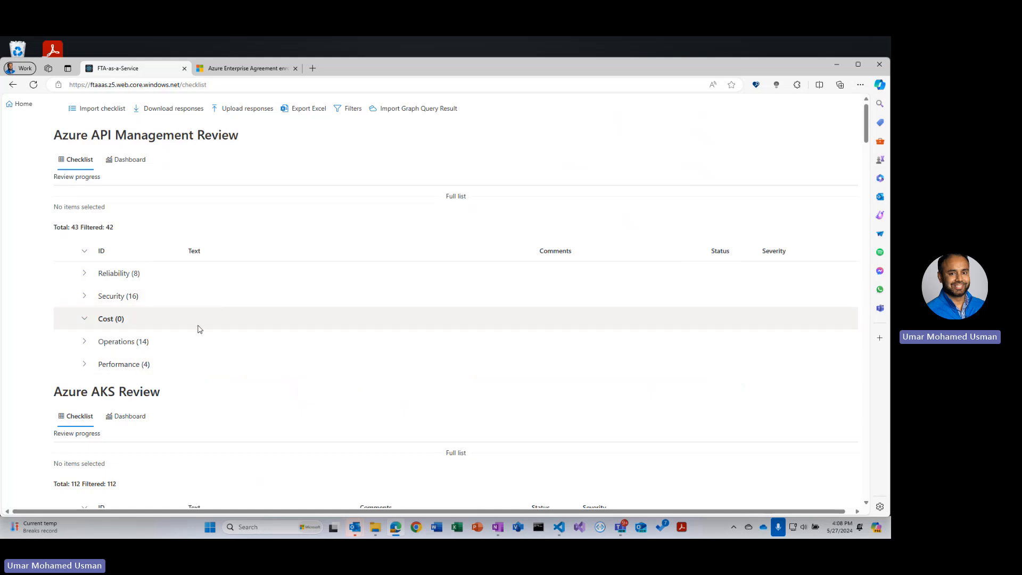
scroll(202, 325, "down", 2)
scroll(195, 322, "up", 1)
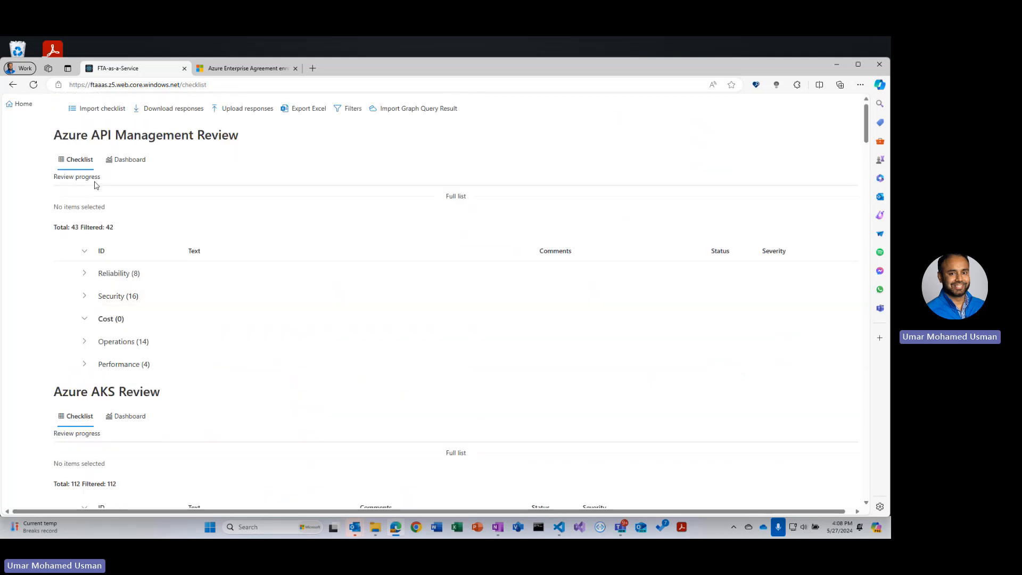
scroll(123, 410, "down", 2)
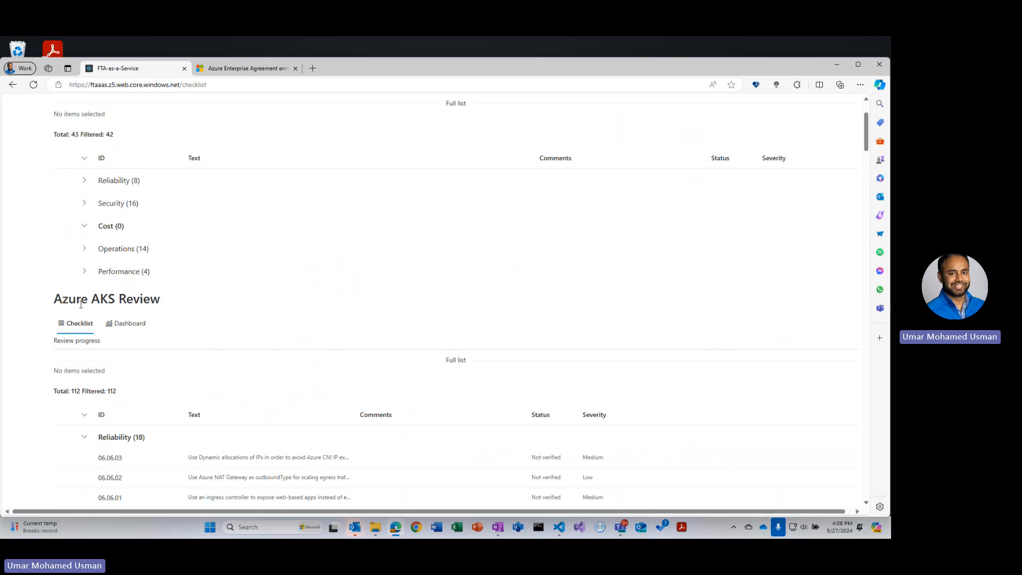
- Collapse the Reliability, Security, Cost, Operations and Performance groups of the Azure AKS Review checklist
left_click(86, 438)
scroll(86, 276, "down", 3)
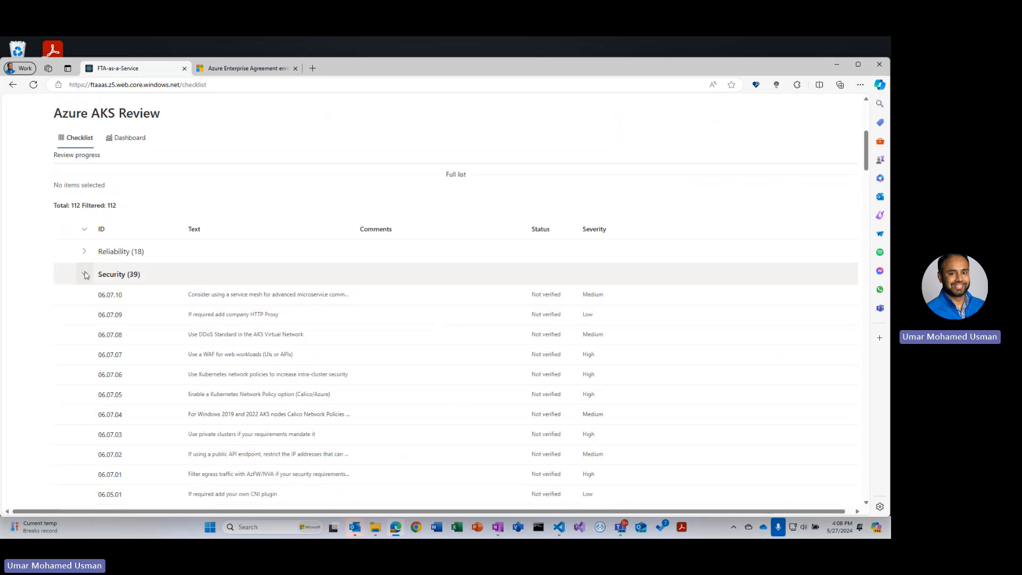
left_click(84, 274)
left_click(84, 297)
left_click(84, 320)
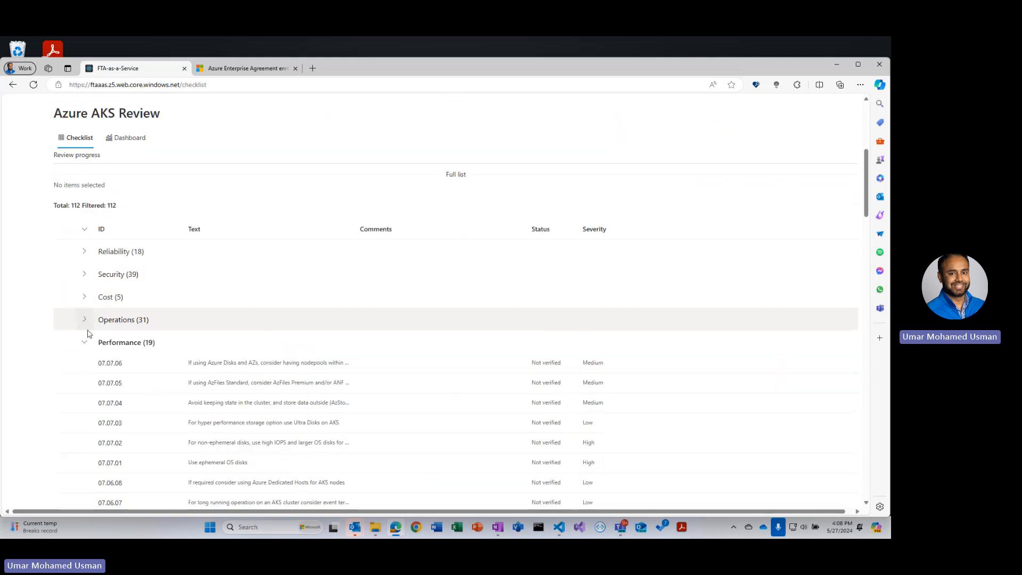
left_click(84, 344)
scroll(119, 344, "down", 2)
- Examine the CosmosDB Review and Azure Storage Review checklists further down the page
left_click_drag(94, 274, 202, 274)
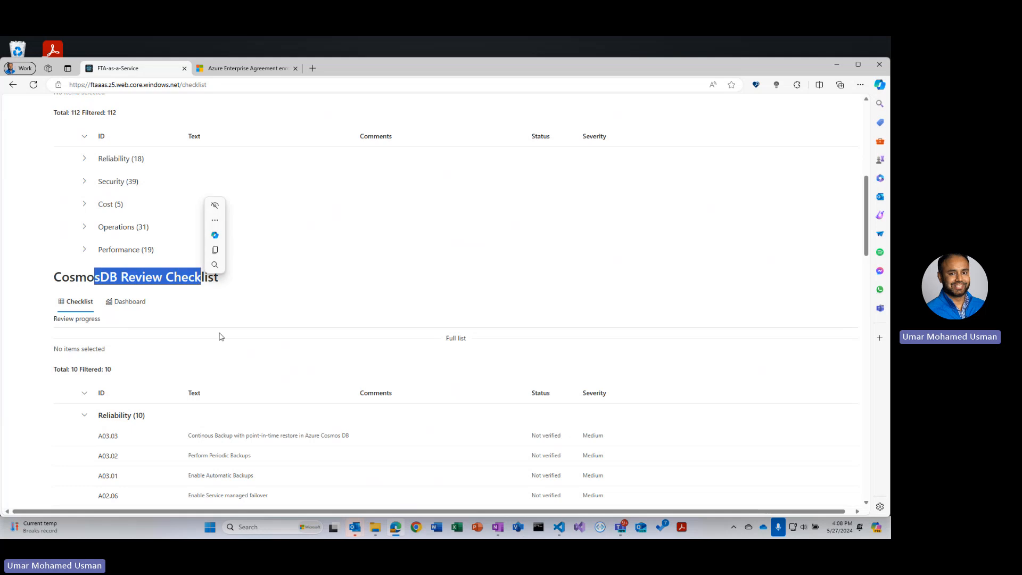
scroll(219, 338, "down", 2)
scroll(219, 338, "down", 7)
left_click_drag(110, 264, 183, 263)
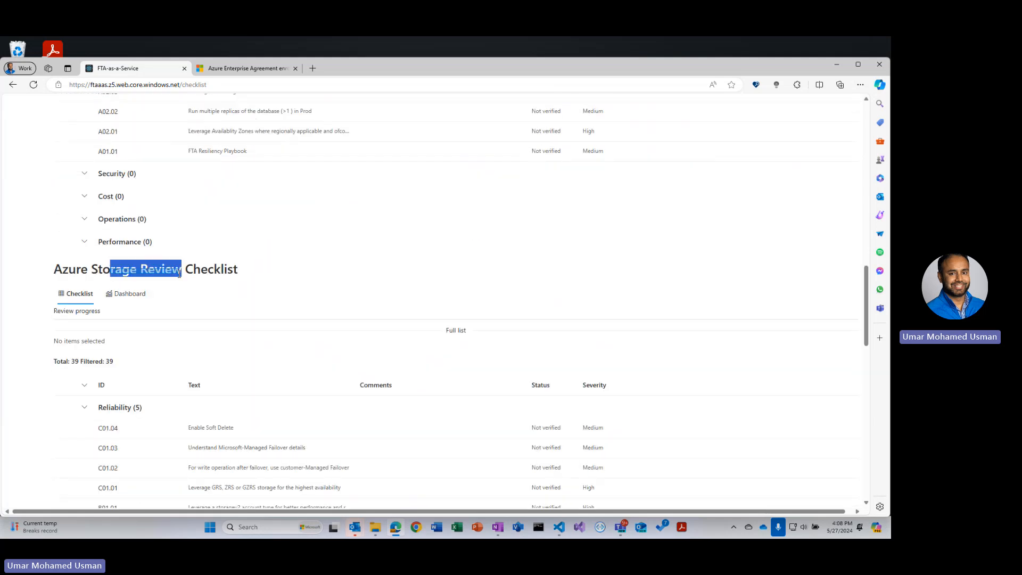
- Expand the Reliability group of the API Management checklist, then return to the portal home page
scroll(297, 338, "up", 4)
scroll(296, 337, "up", 6)
scroll(286, 326, "up", 4)
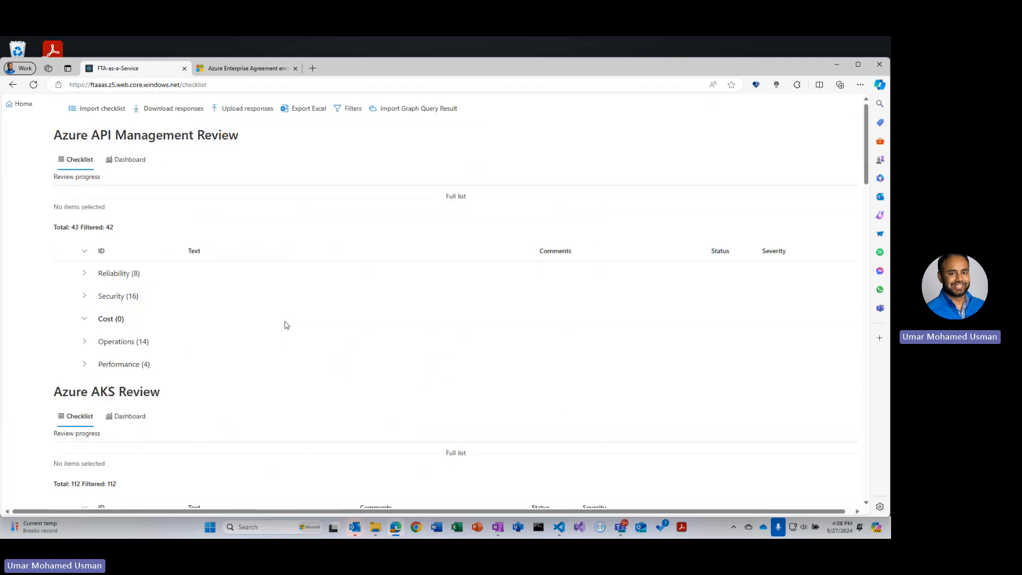
left_click(85, 273)
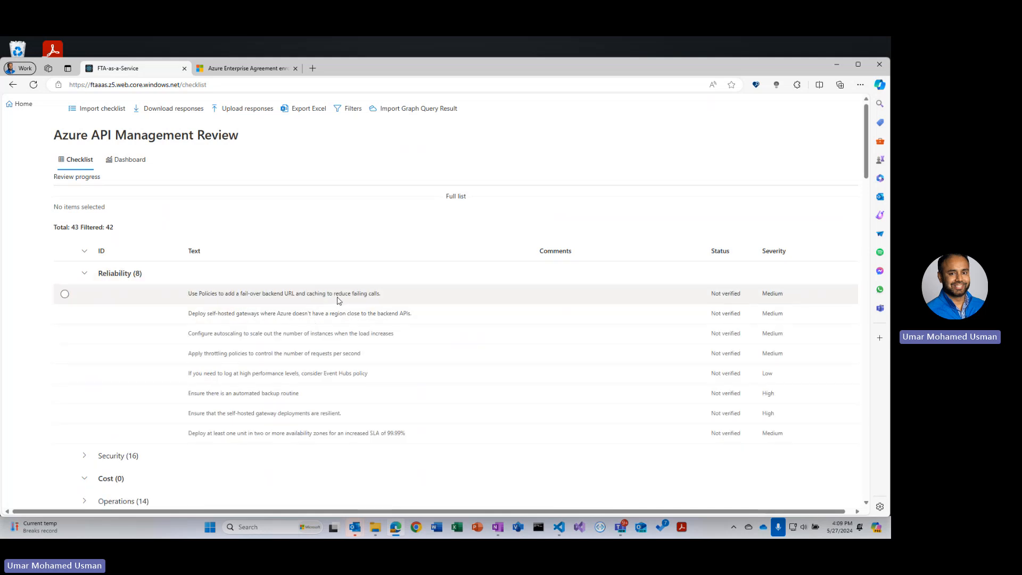
left_click(23, 107)
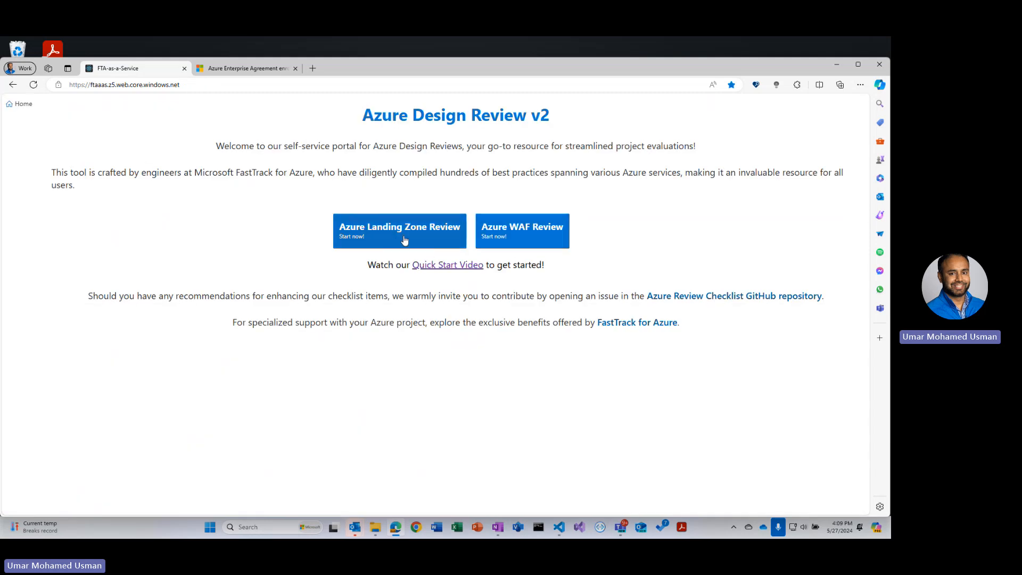